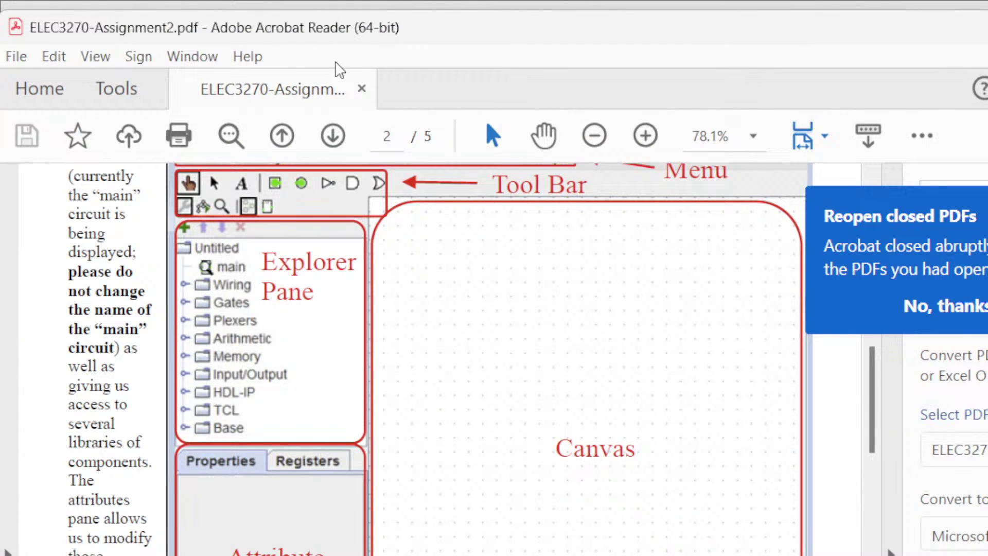
Review the Logisim interface diagram on page 2 of the PDF, then switch to Logisim-evolution.
scroll(443, 243, up, 1)
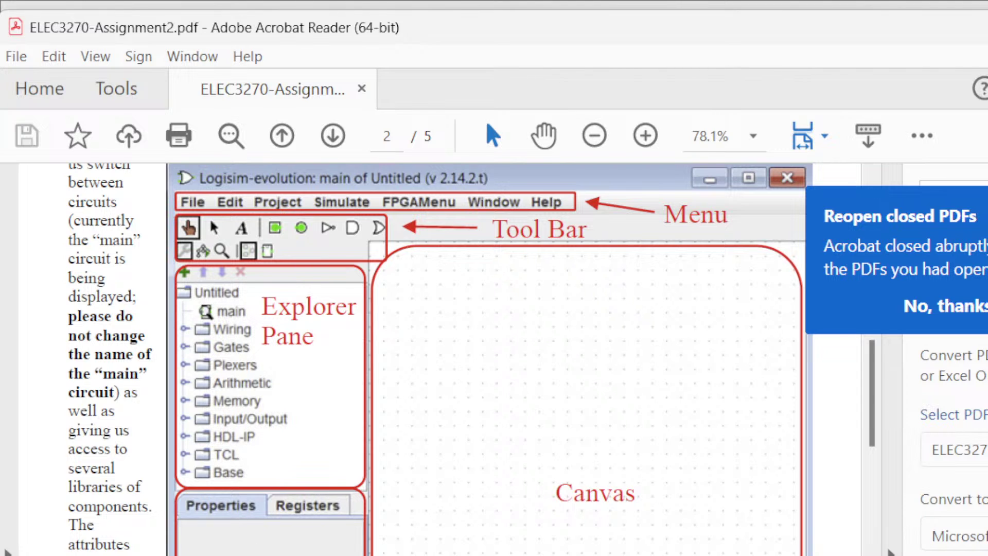
scroll(489, 360, down, 3)
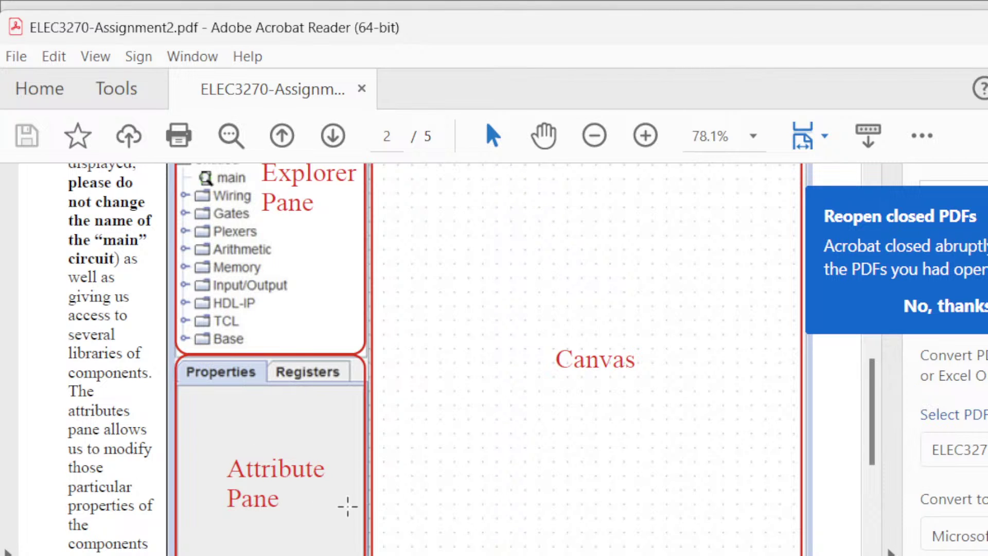
scroll(669, 401, up, 3)
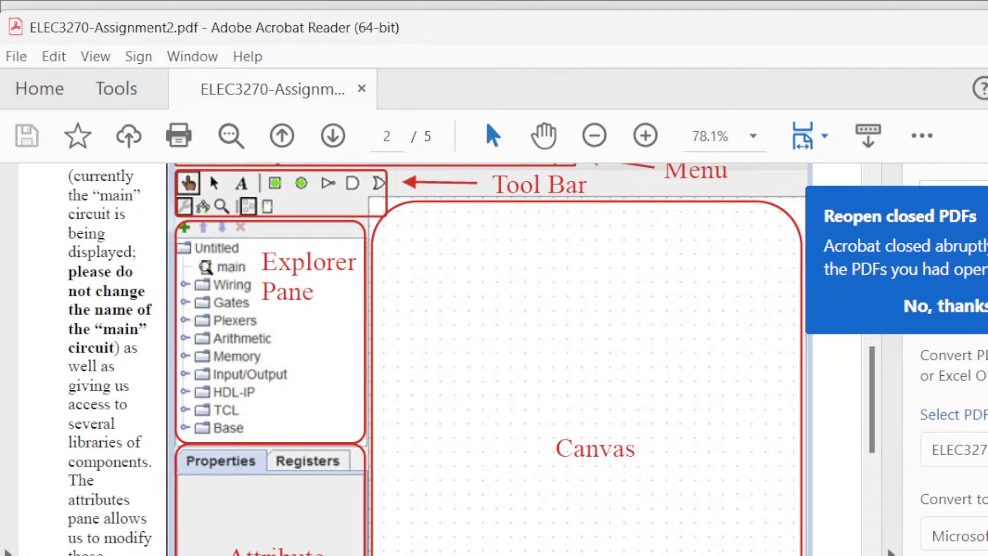
key(alt+Tab)
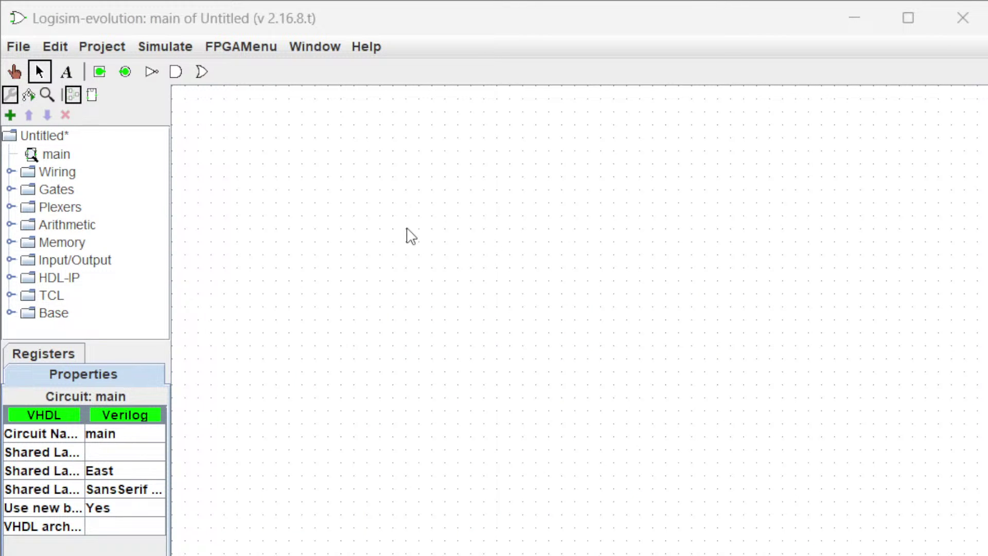
Place an AND gate with two input pins wired to its upper and lower inputs.
click(176, 71)
click(443, 225)
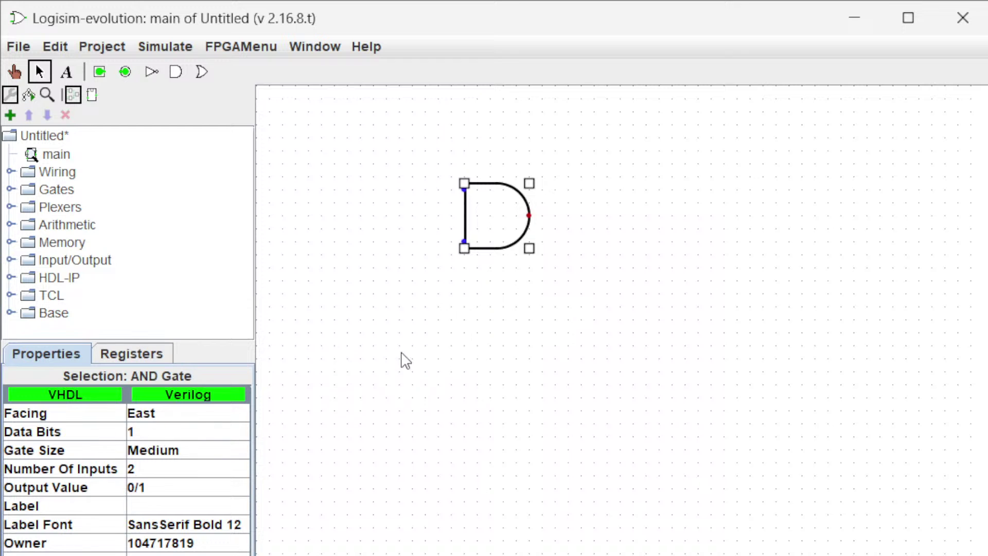
click(100, 72)
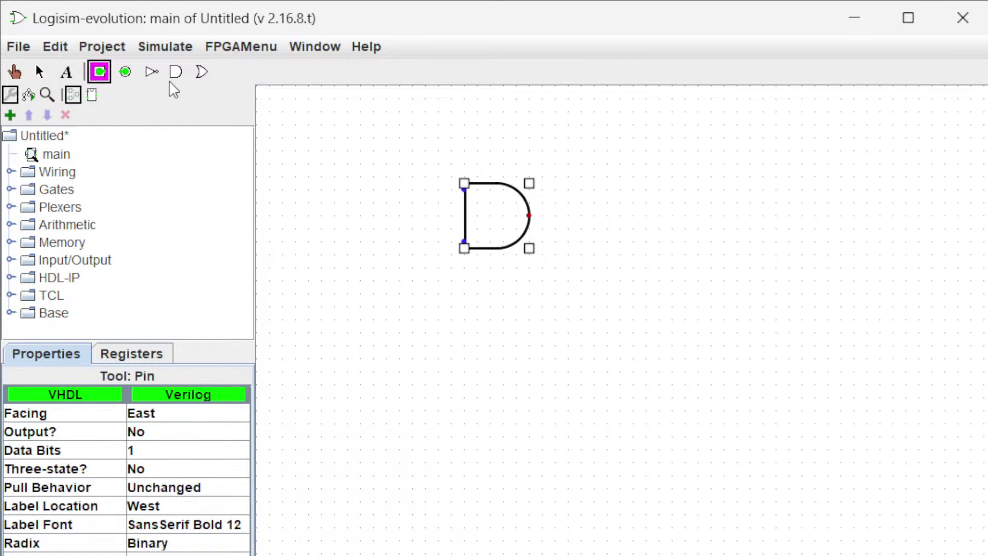
click(412, 190)
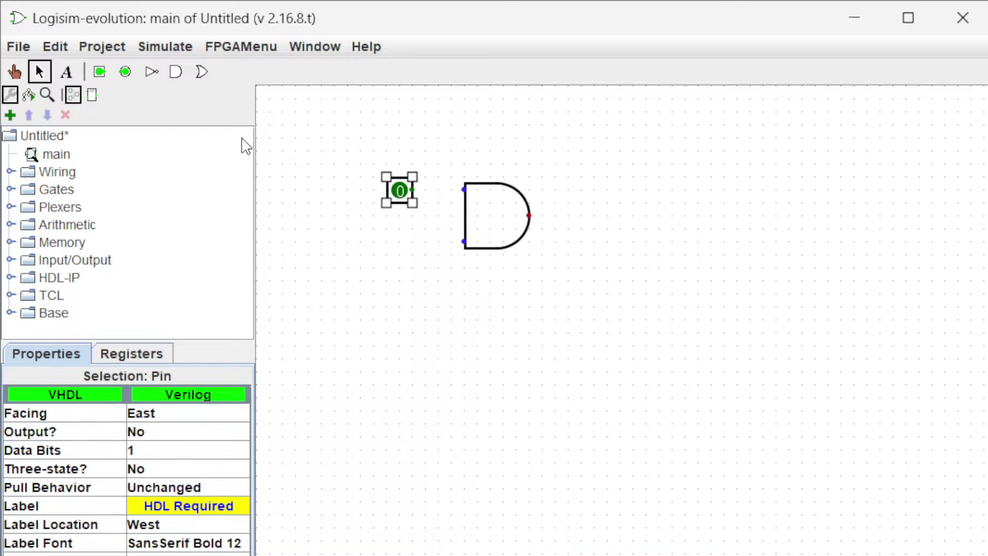
drag(465, 190, 413, 190)
click(99, 77)
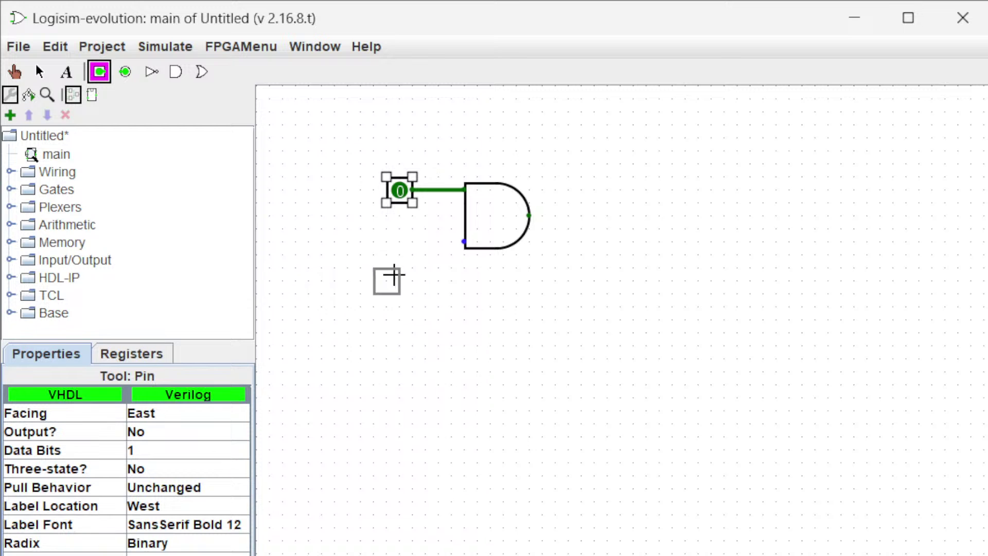
click(411, 234)
drag(465, 242, 414, 242)
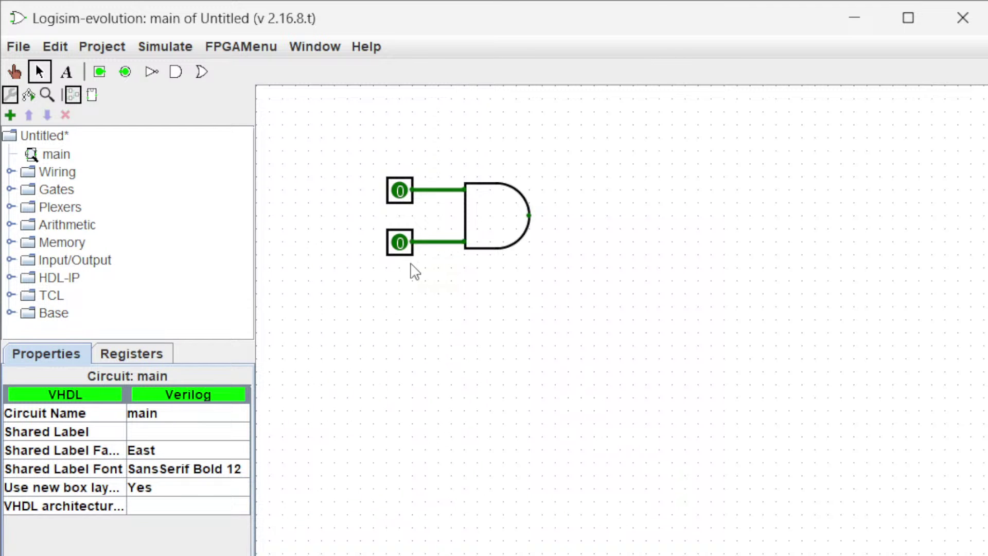
Add an output pin lined up with the AND gate's output.
click(125, 71)
click(582, 206)
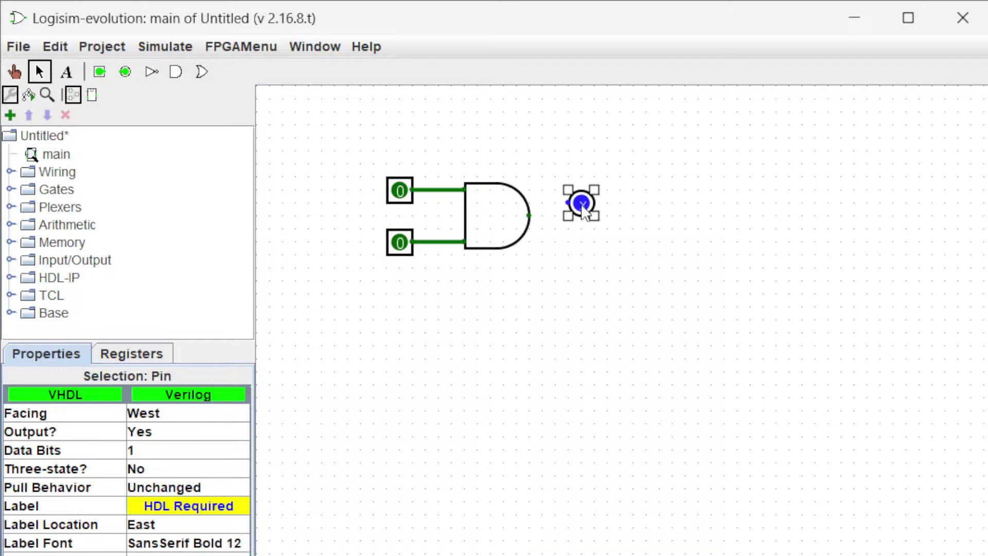
mouse_move(592, 230)
mouse_down()
mouse_move(589, 245)
mouse_move(586, 201)
mouse_move(586, 214)
mouse_move(529, 216)
mouse_up()
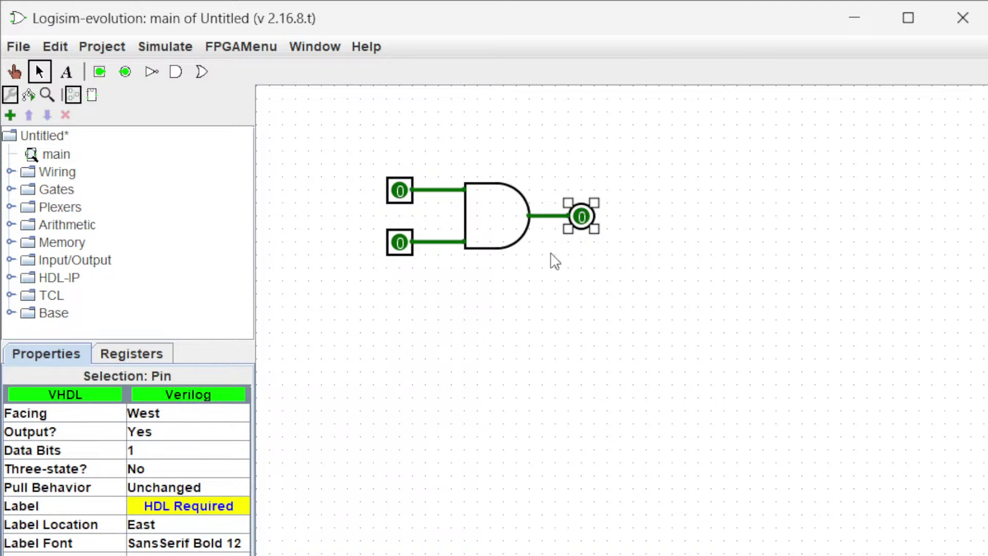
Label the upper input pin X.
click(555, 261)
click(397, 198)
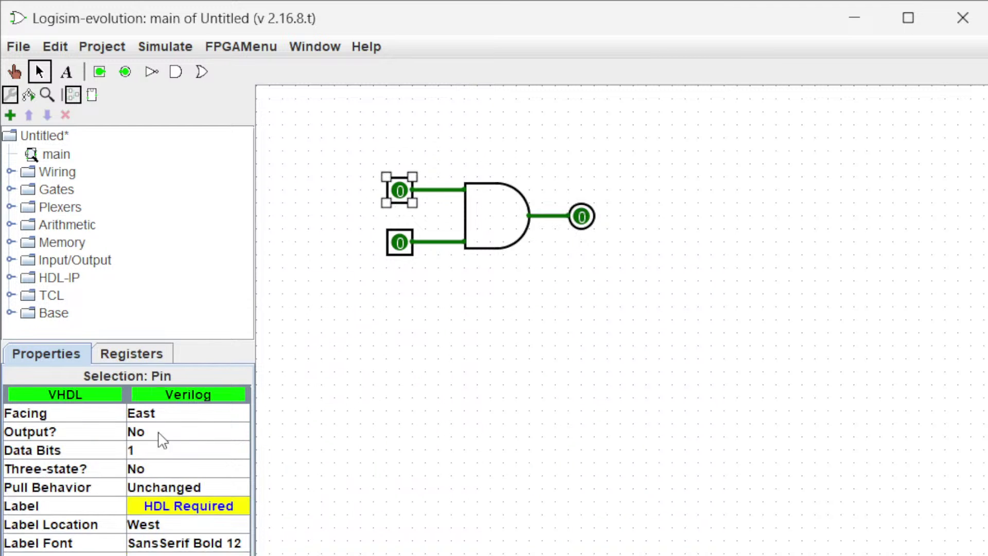
click(170, 514)
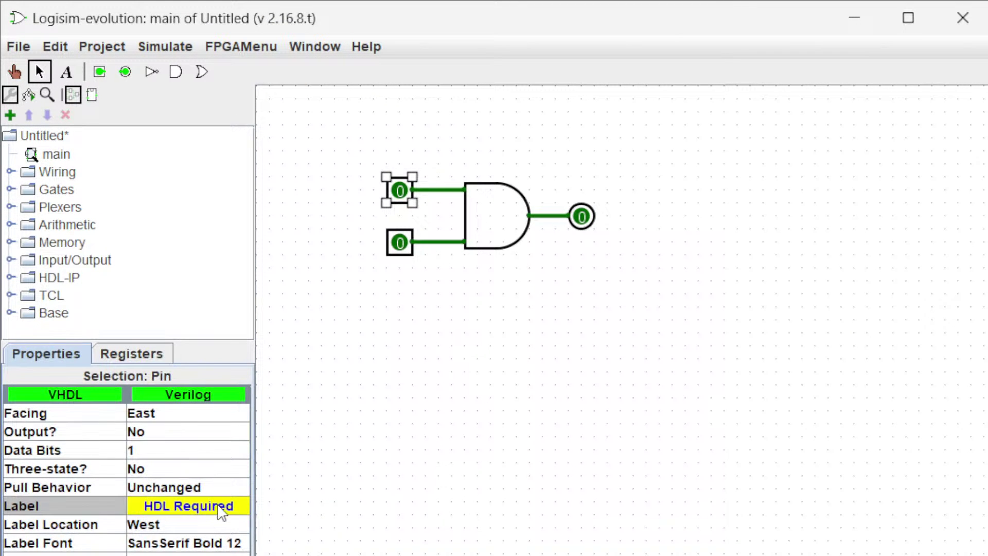
click(189, 509)
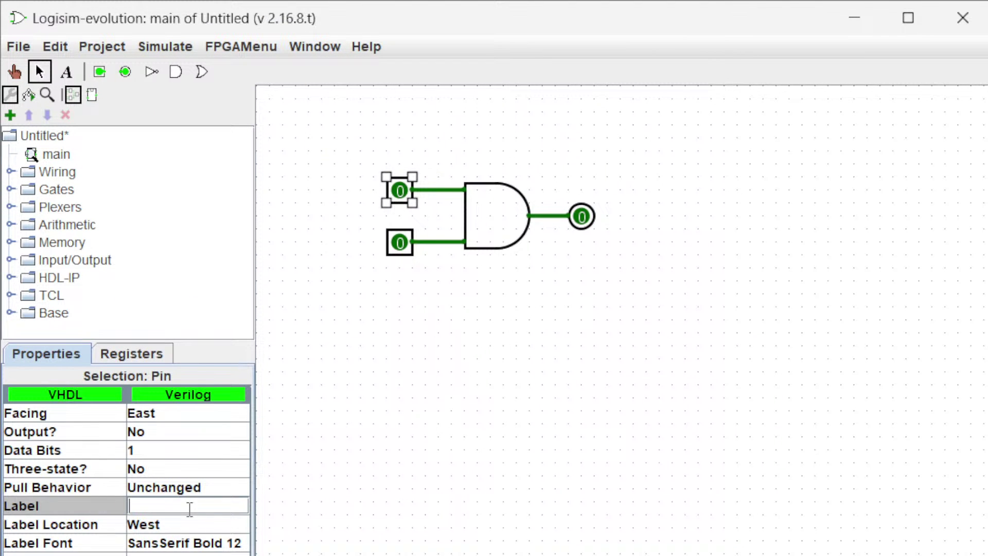
text(X)
key(Return)
Label the lower input pin Y.
click(402, 244)
click(168, 507)
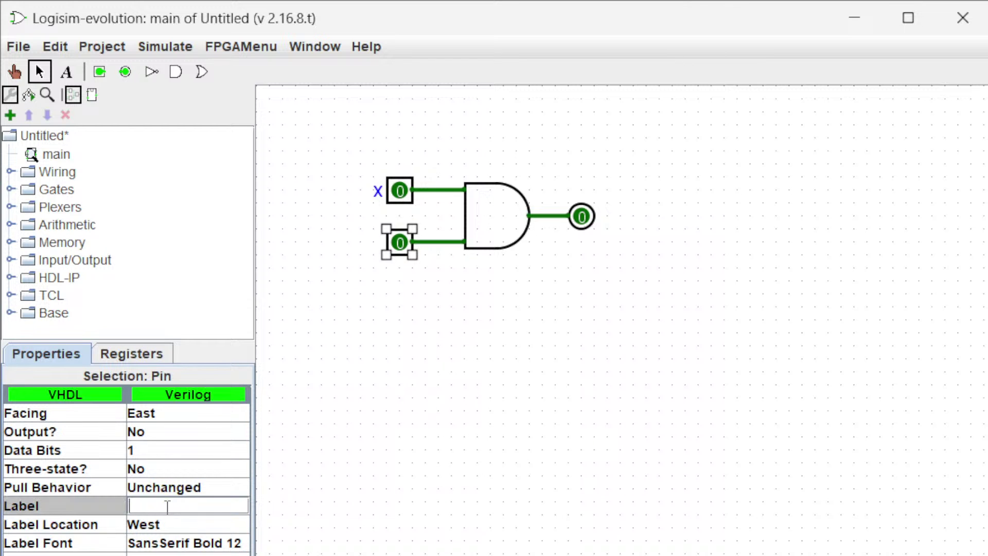
text(Y)
key(Return)
click(470, 471)
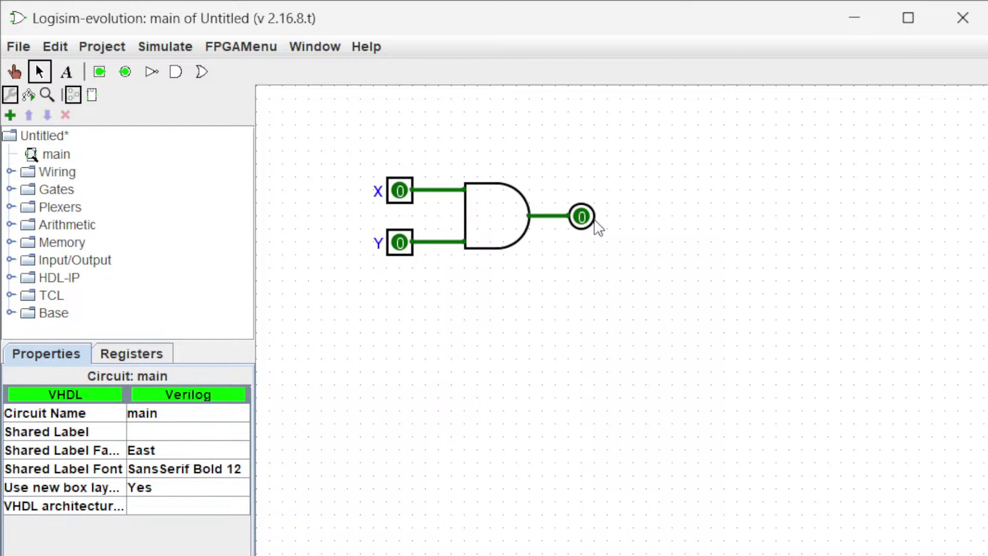
Label the output pin Z.
click(592, 219)
double_click(592, 219)
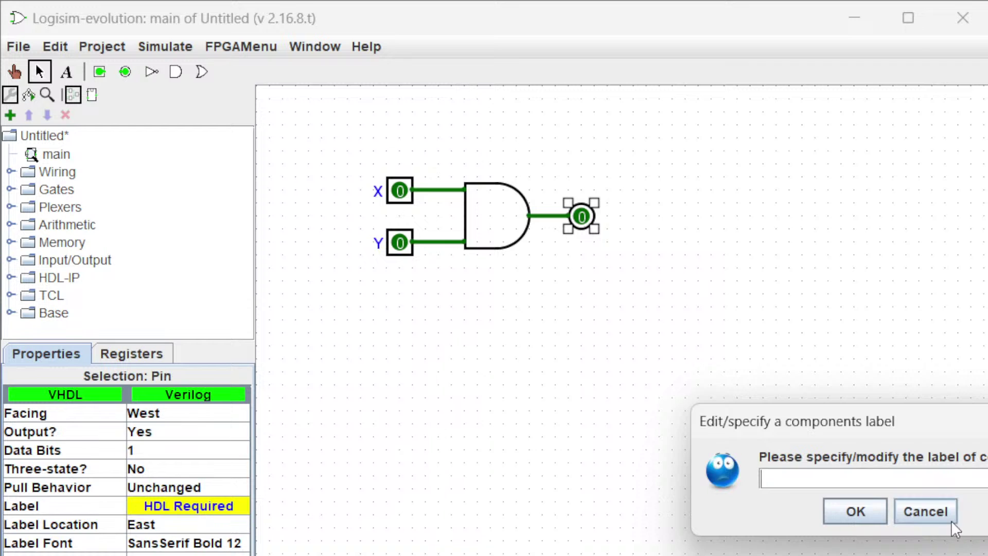
click(925, 512)
double_click(595, 221)
click(926, 512)
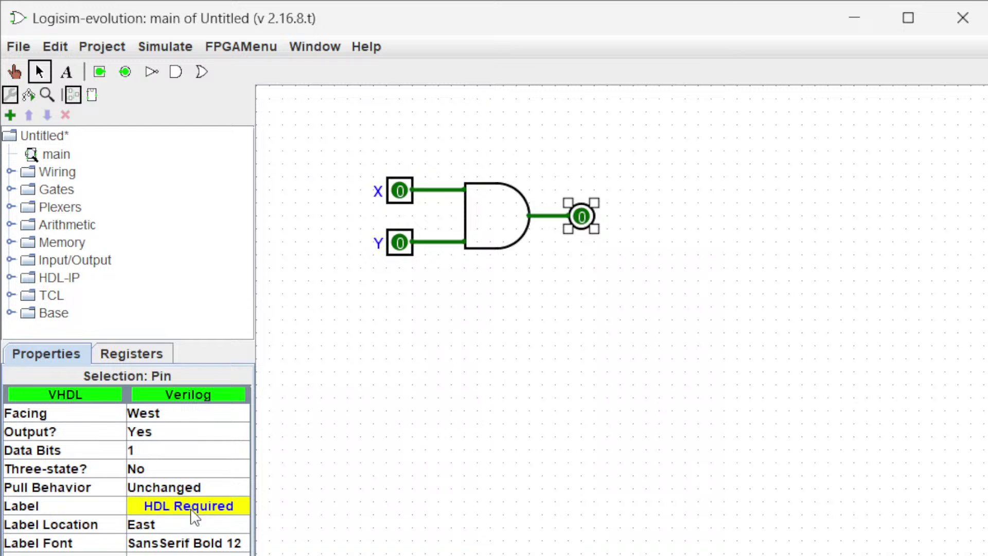
click(196, 506)
text(Z)
click(423, 476)
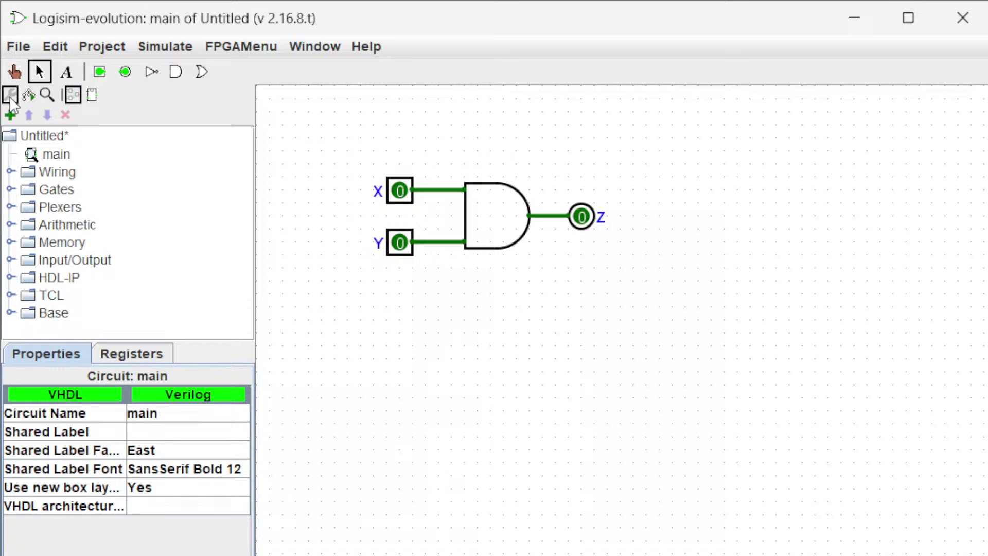
With the Poke tool, toggle X and Y through 0/1 combinations; Z reads 1 only when both are 1.
click(14, 71)
click(400, 197)
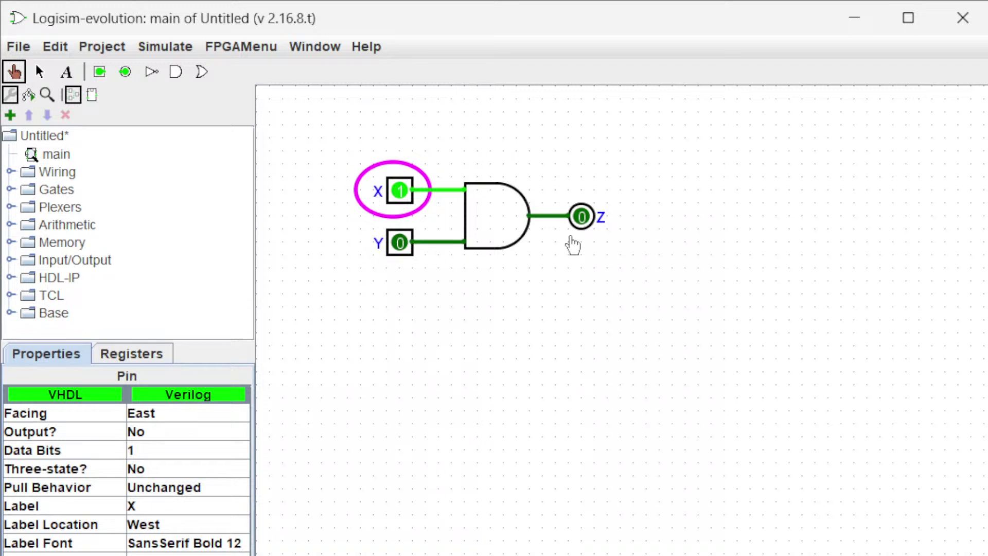
click(401, 197)
click(406, 248)
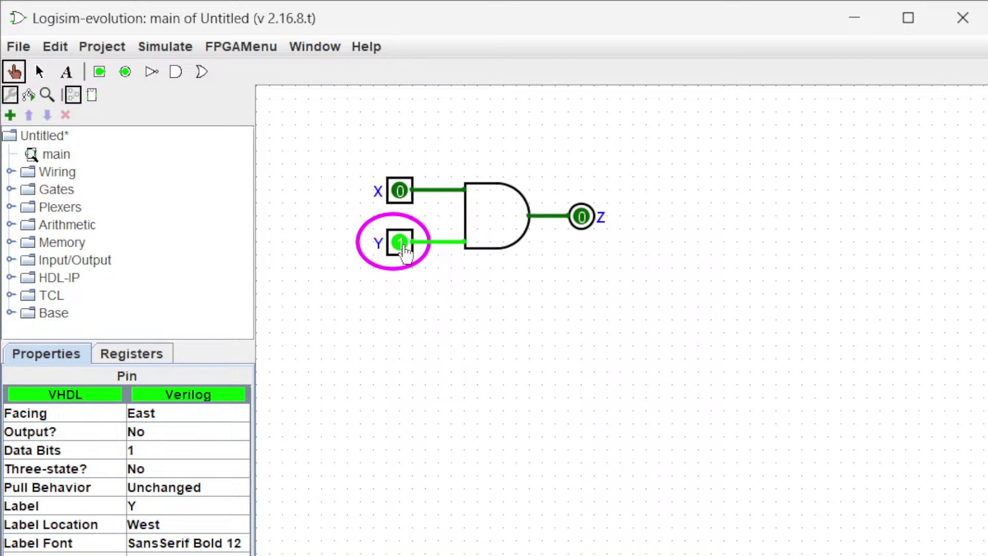
click(404, 247)
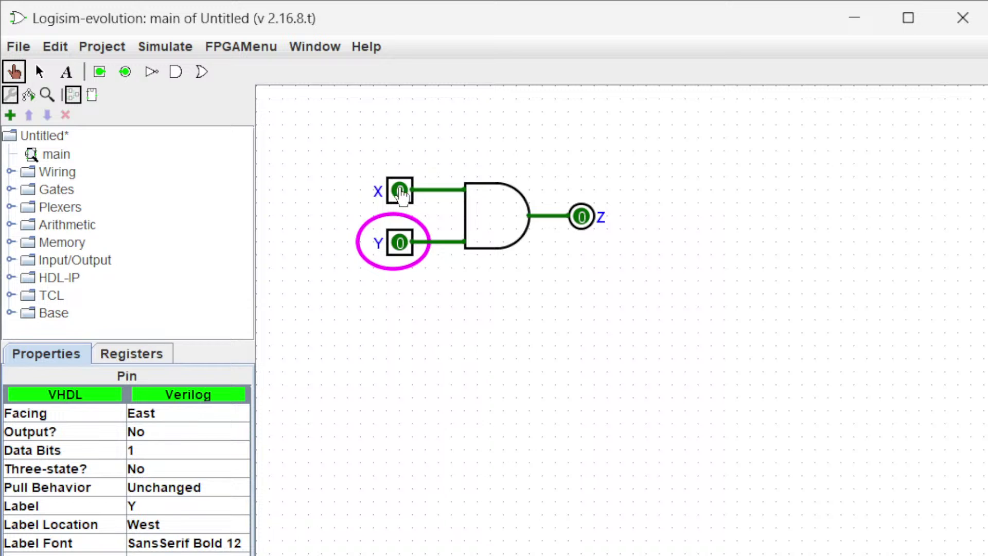
click(404, 202)
click(404, 247)
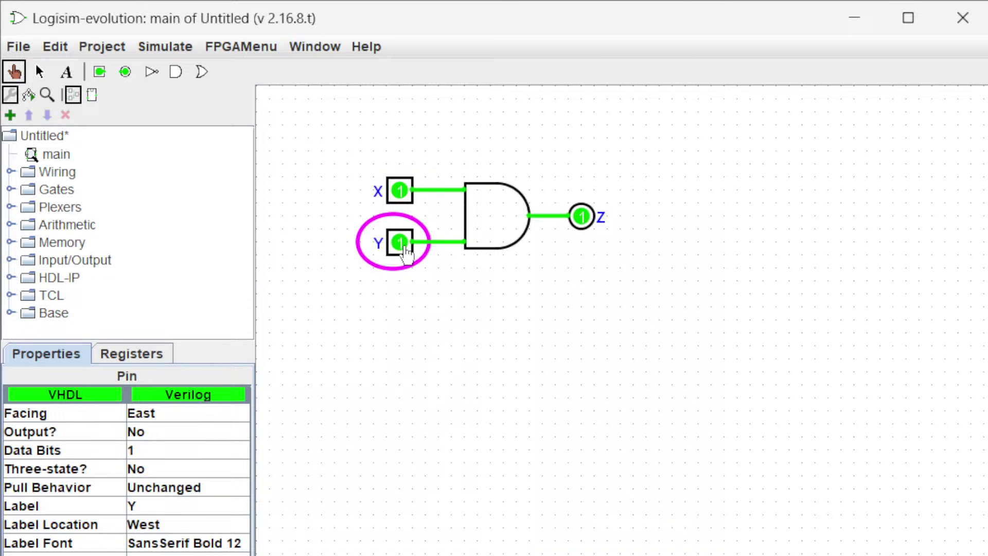
click(401, 243)
click(401, 191)
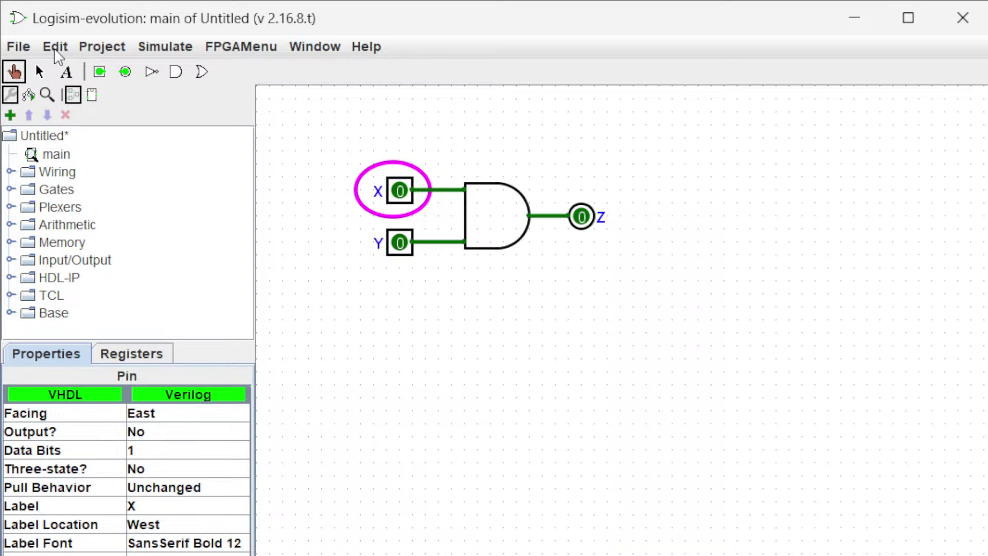
Browse the Project menu and neighbouring menus, then close them.
click(116, 46)
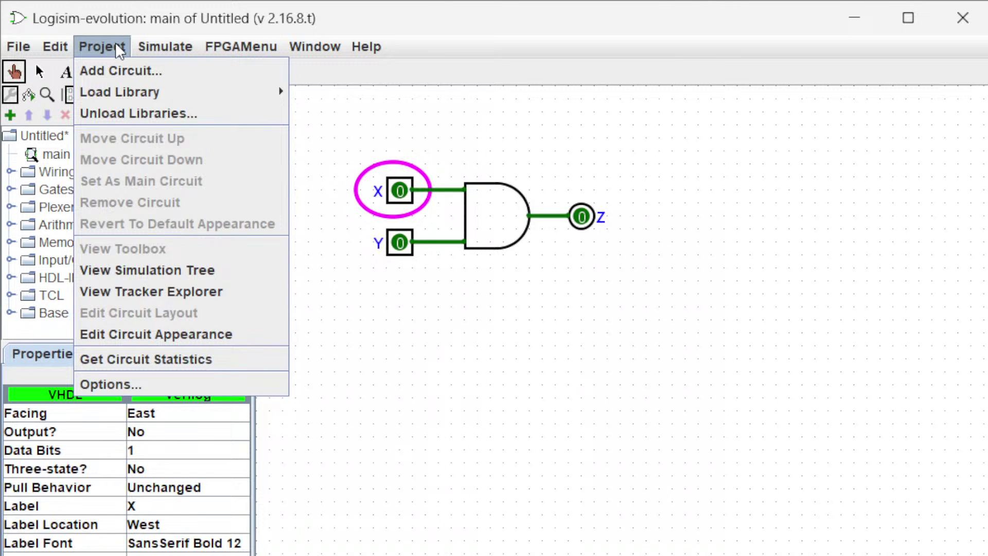
mouse_move(146, 48)
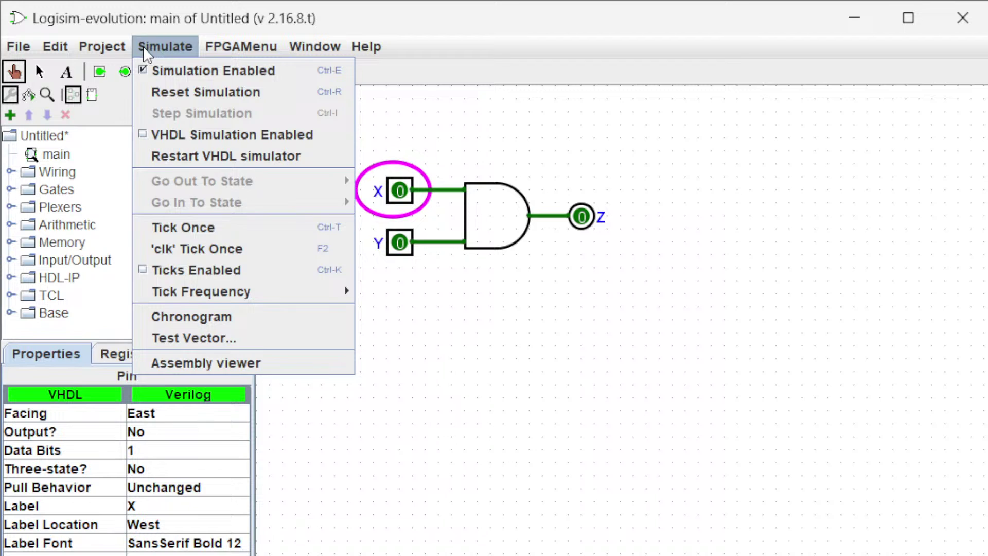
mouse_move(56, 47)
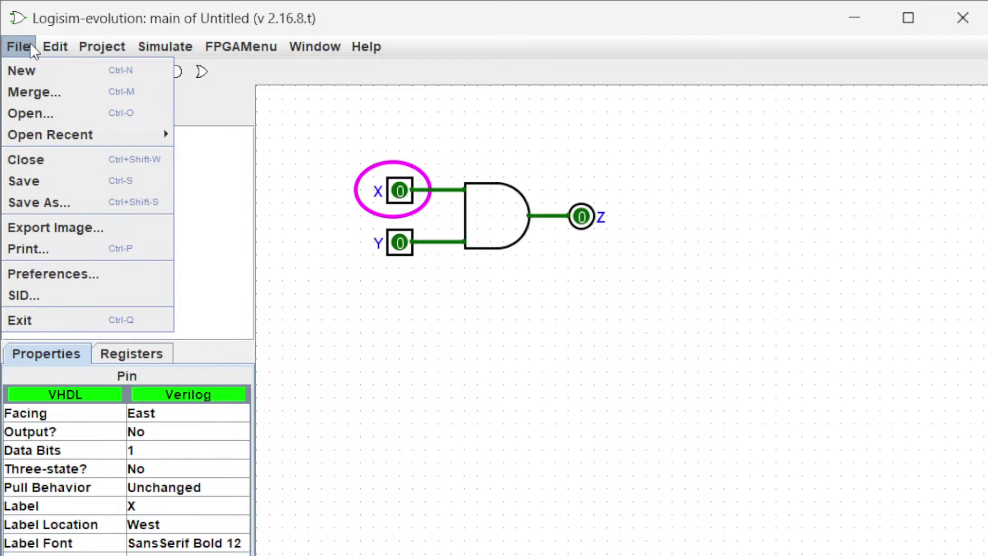
click(48, 138)
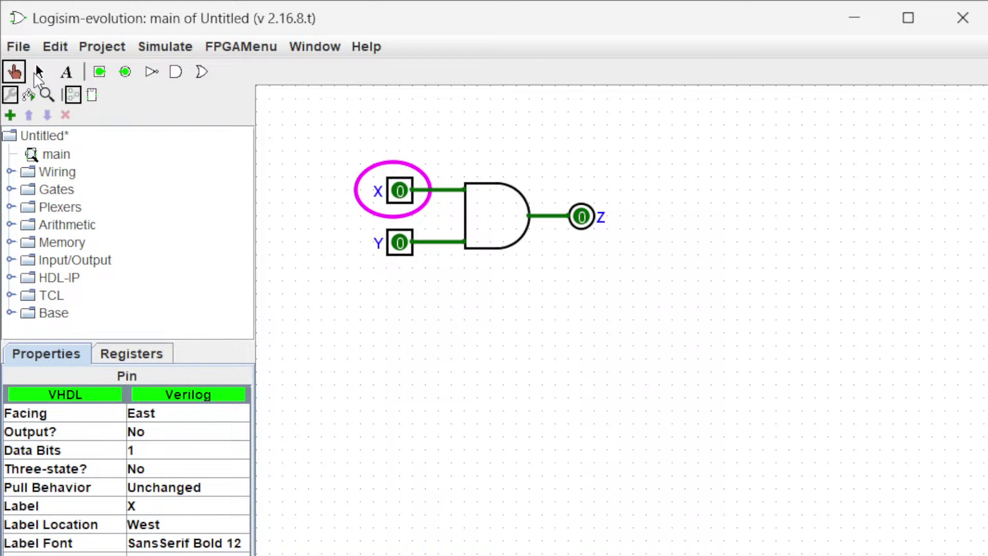
With the Select tool, select the AND gate and browse the Simulate and Project menus.
click(40, 72)
click(484, 243)
click(164, 48)
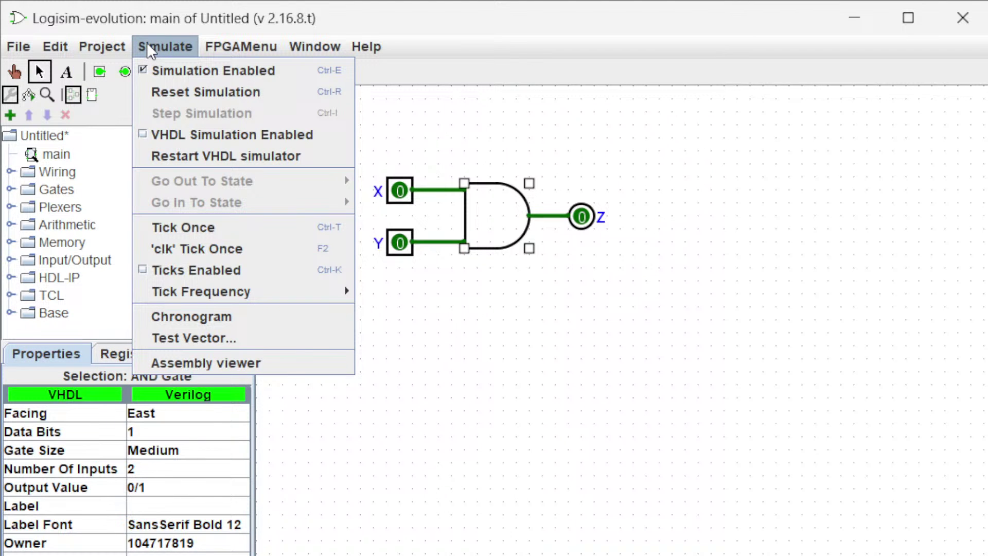
mouse_move(232, 44)
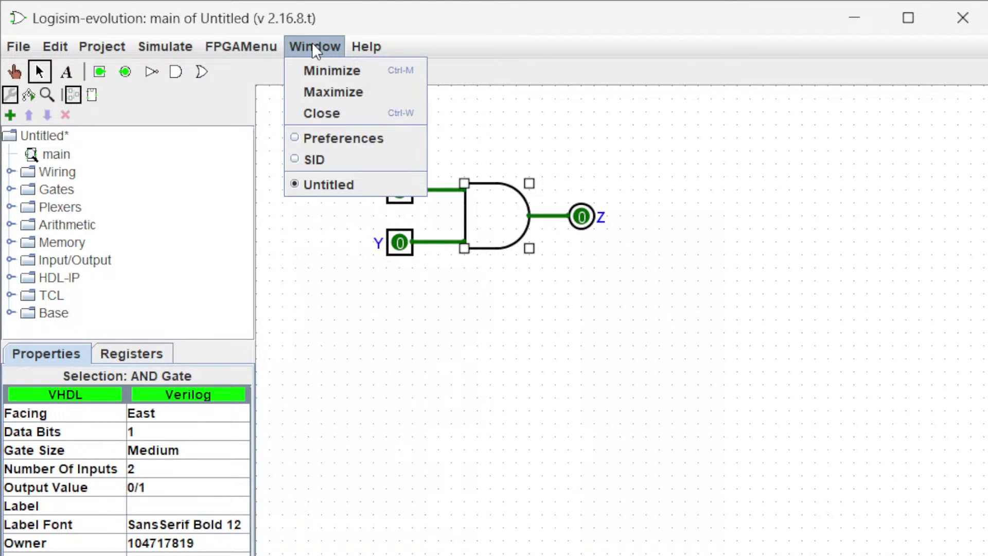
mouse_move(116, 46)
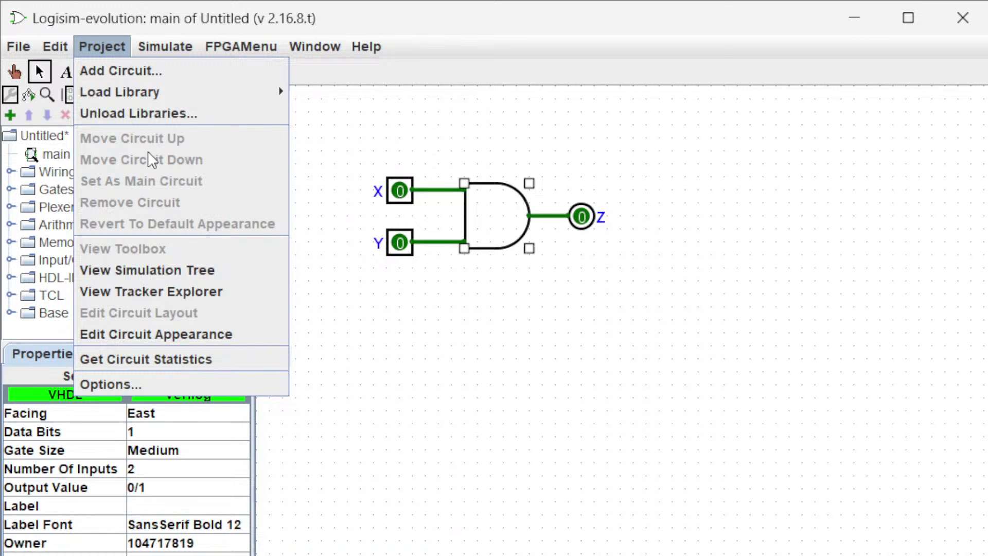
click(197, 360)
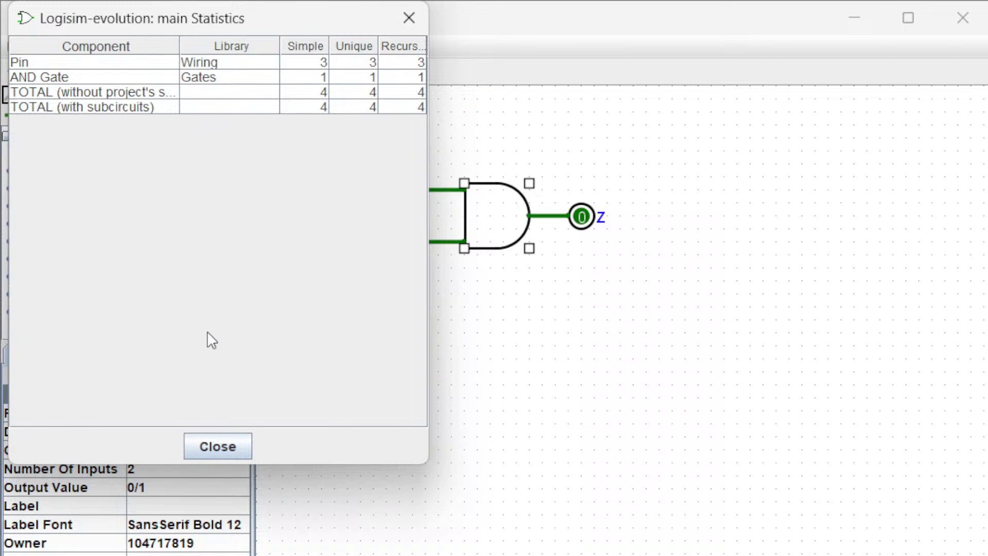
click(408, 18)
click(55, 46)
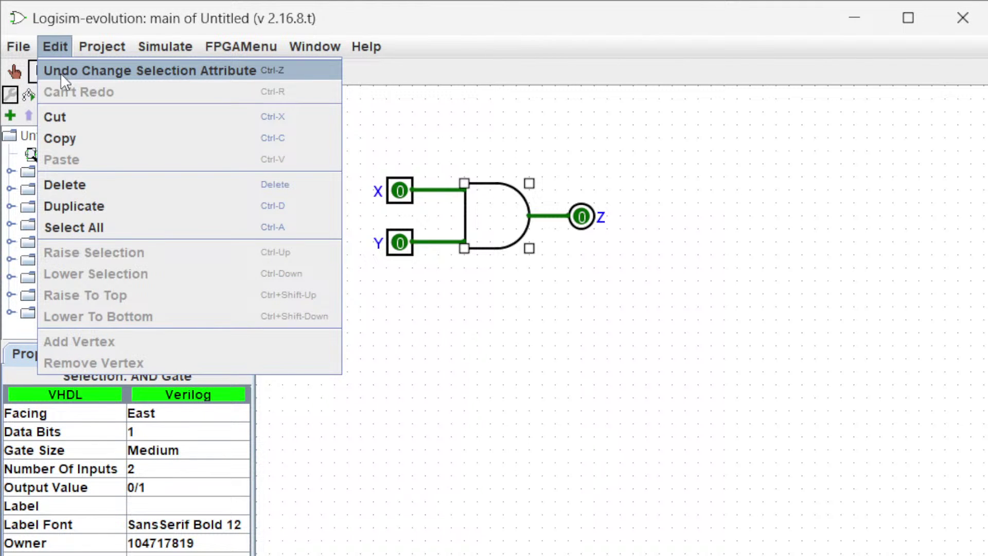
mouse_move(96, 48)
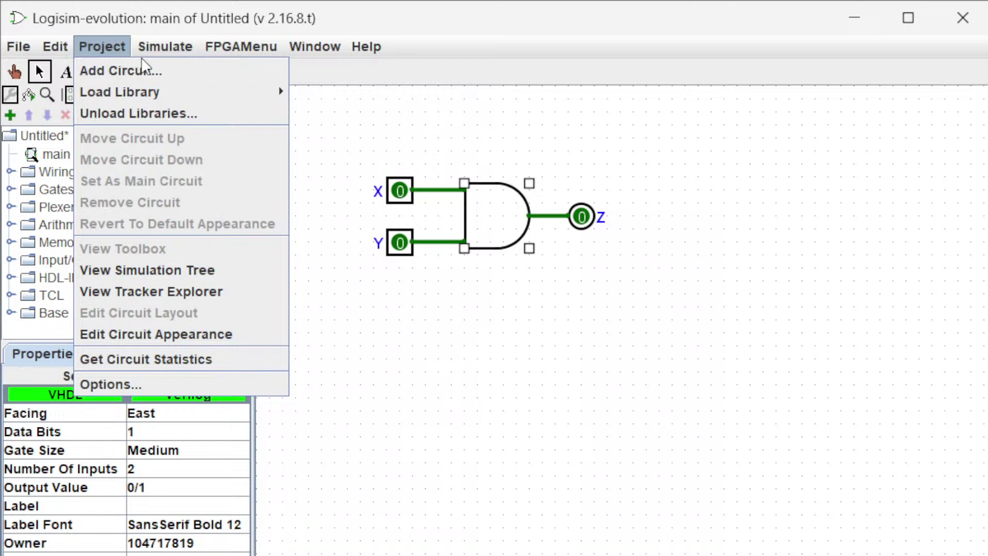
mouse_move(165, 46)
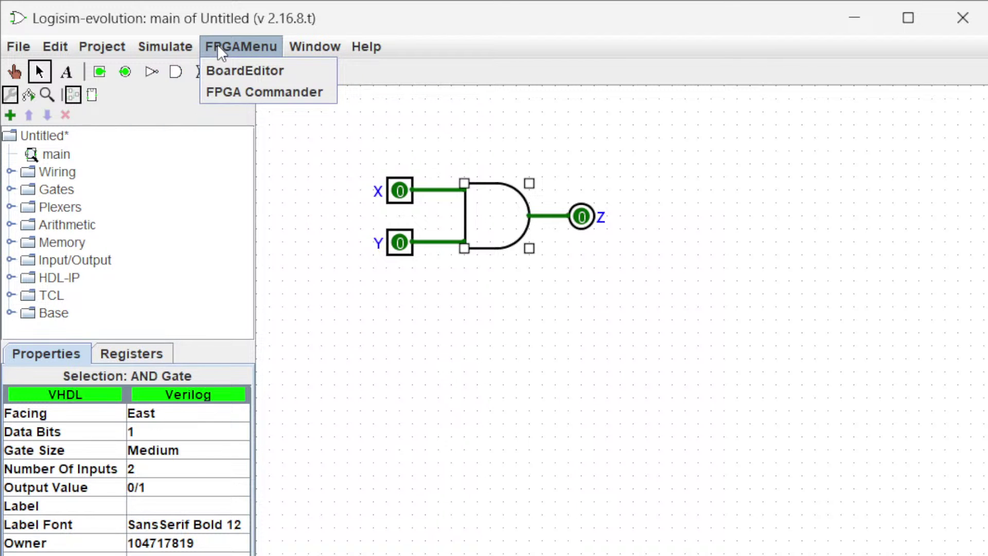
mouse_move(24, 47)
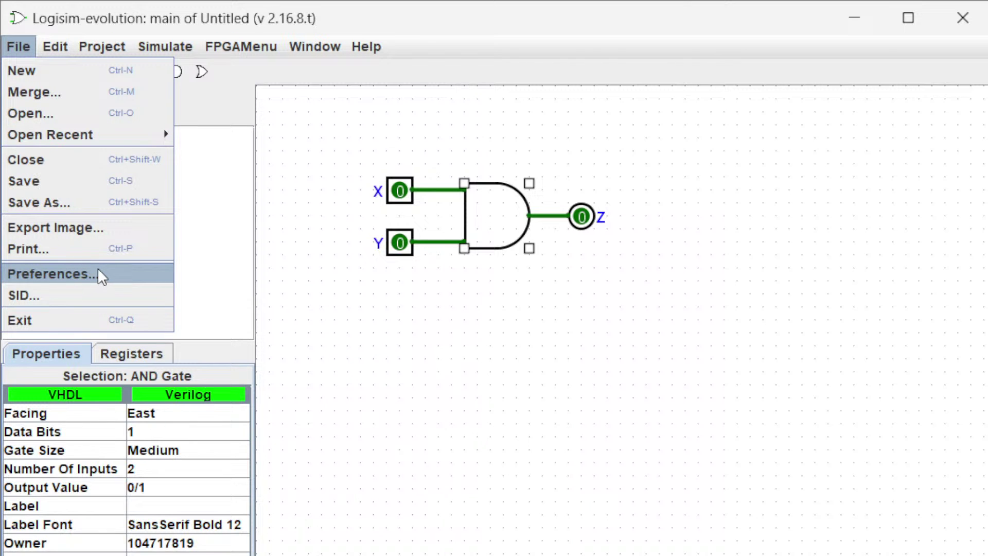
click(114, 278)
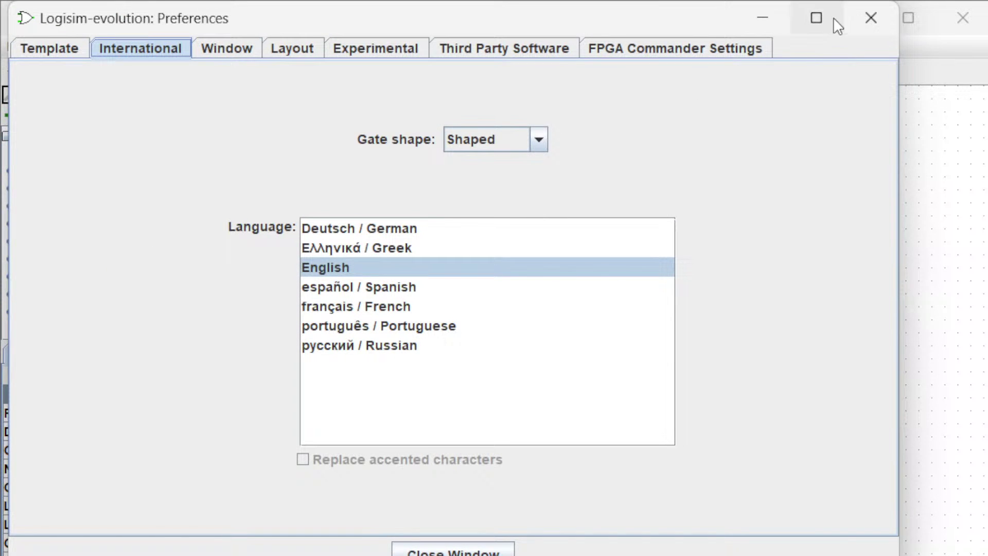
click(857, 17)
click(57, 44)
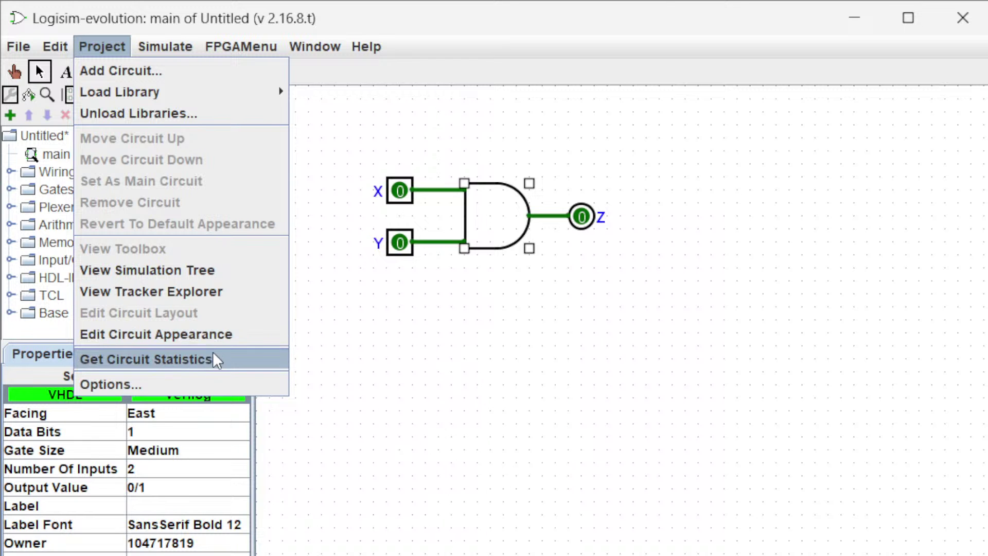
click(173, 384)
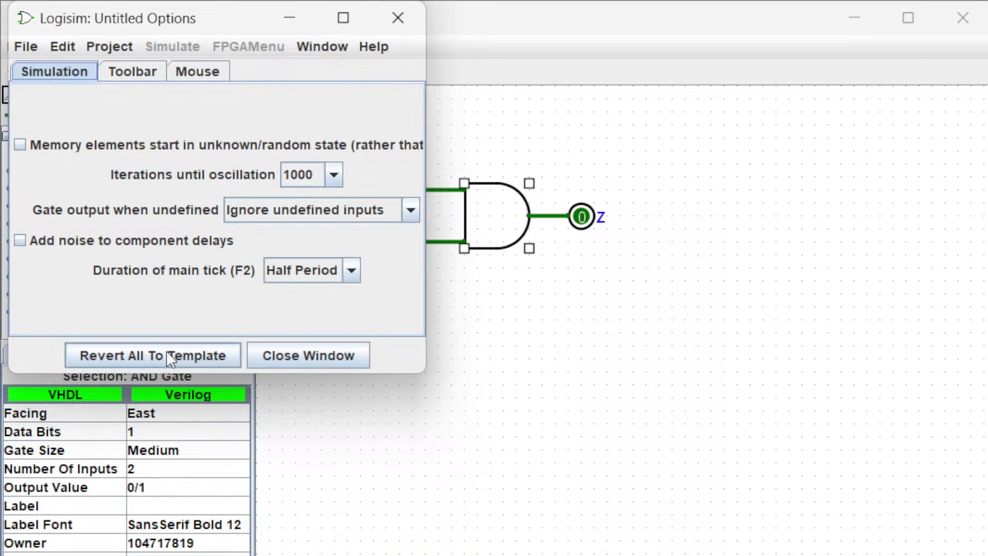
click(197, 72)
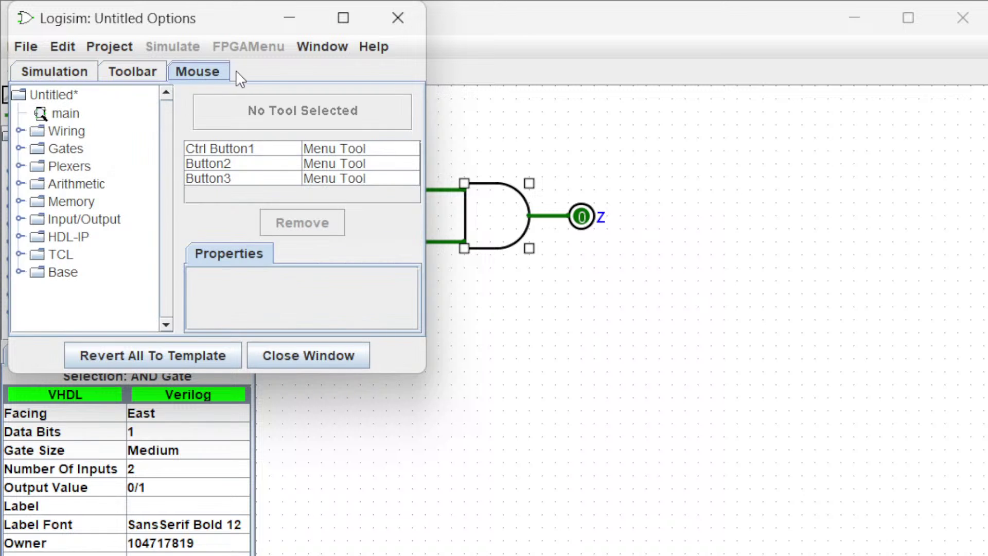
click(133, 72)
click(406, 7)
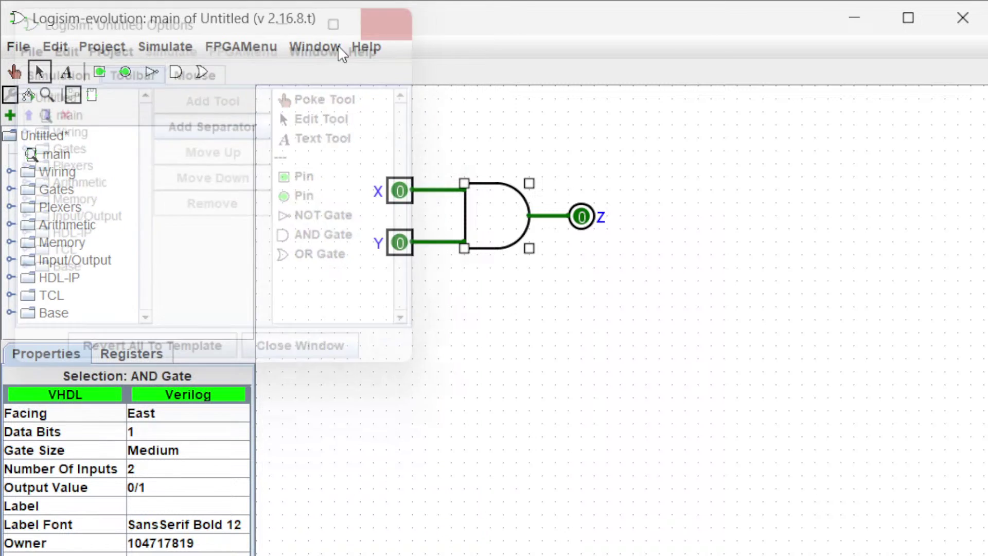
click(165, 46)
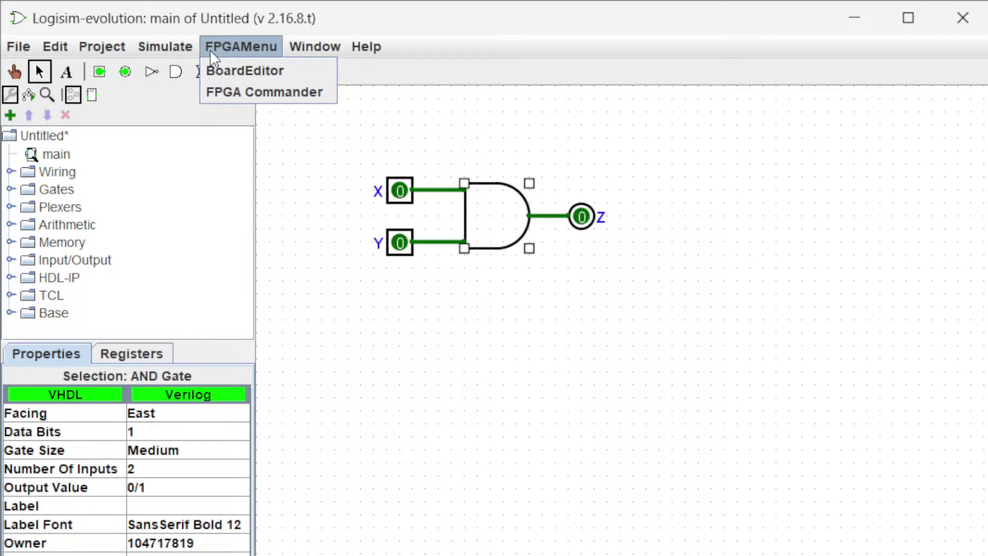
mouse_move(308, 45)
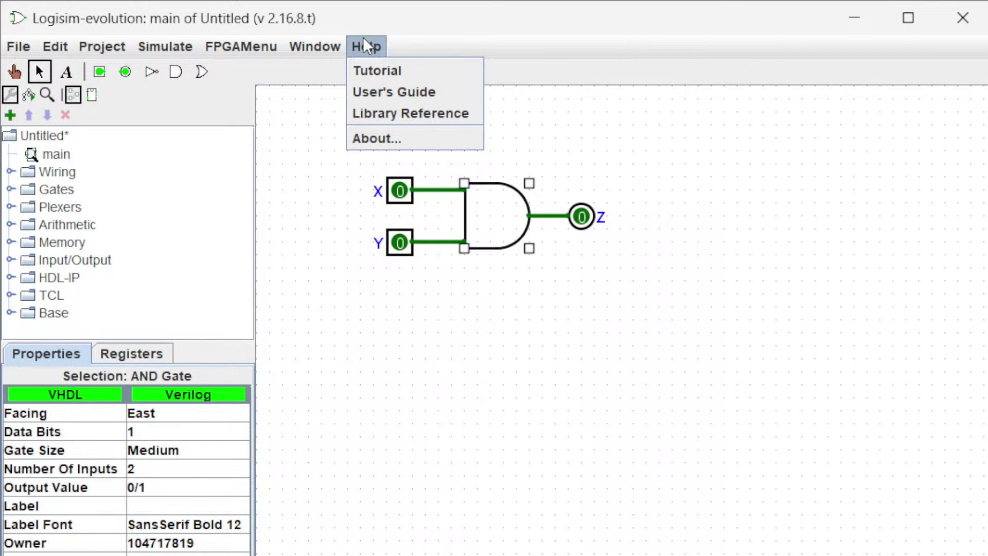
mouse_move(59, 49)
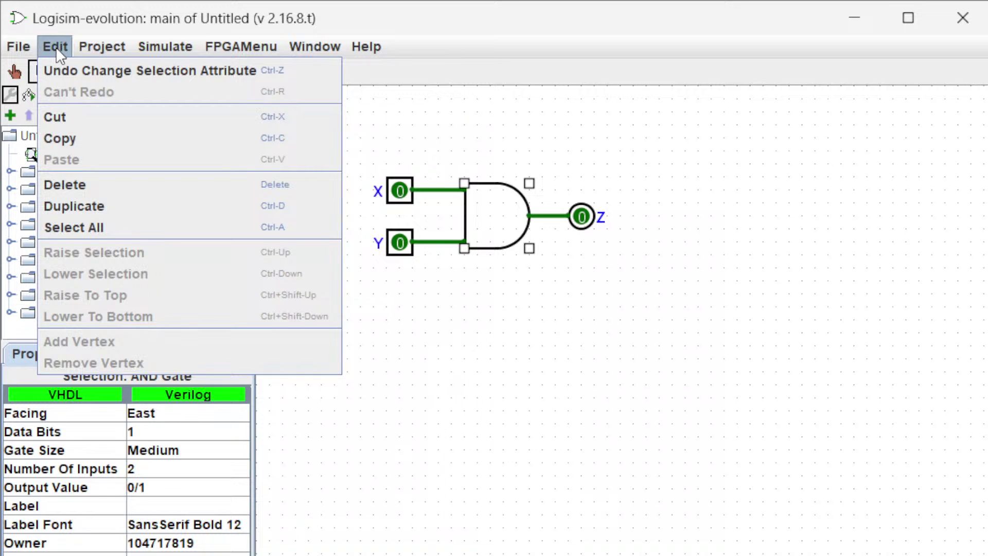
mouse_move(15, 51)
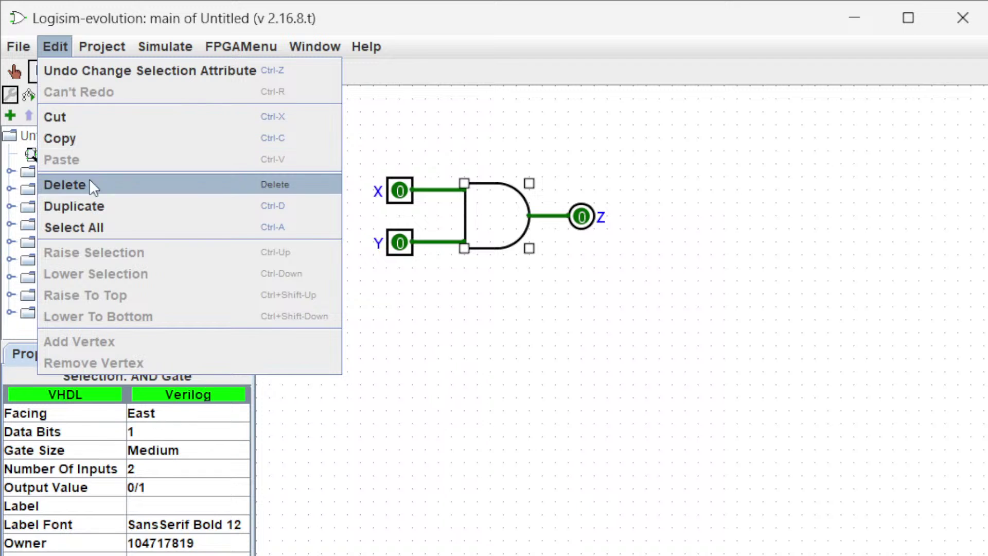
mouse_move(107, 48)
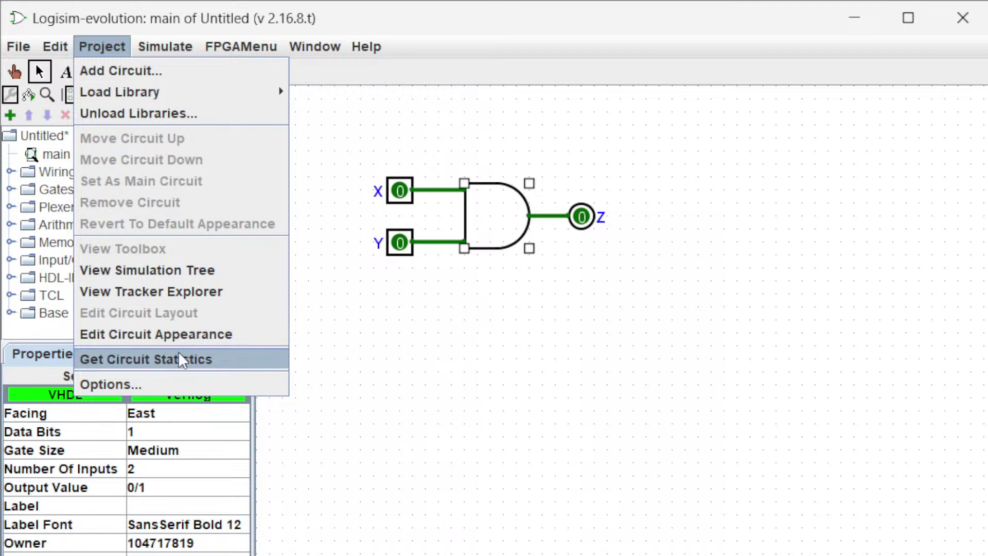
mouse_move(165, 47)
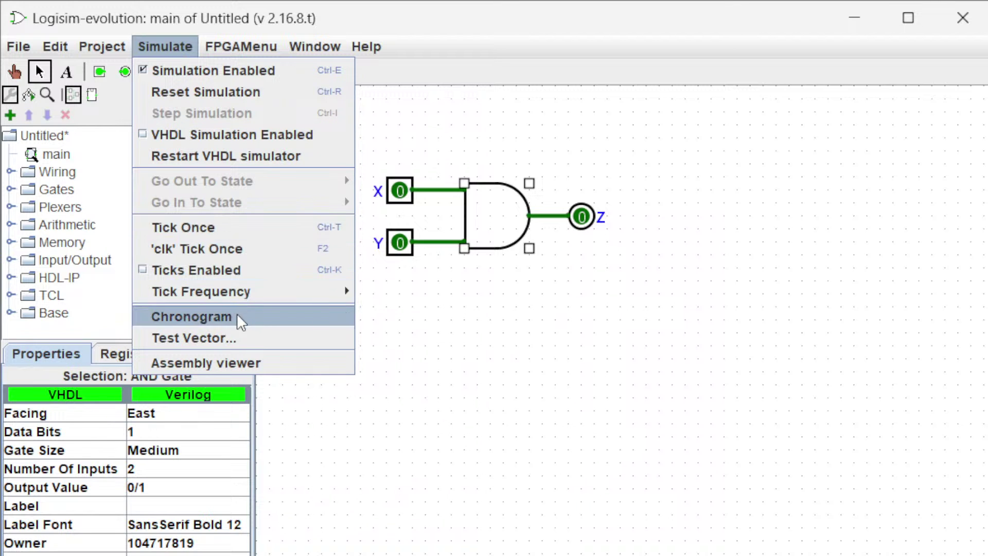
mouse_move(242, 45)
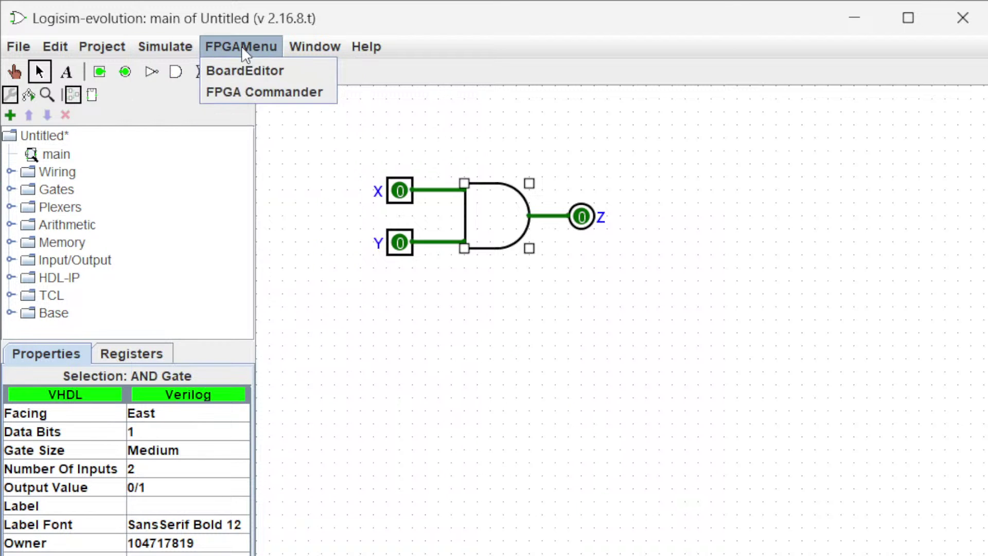
mouse_move(285, 51)
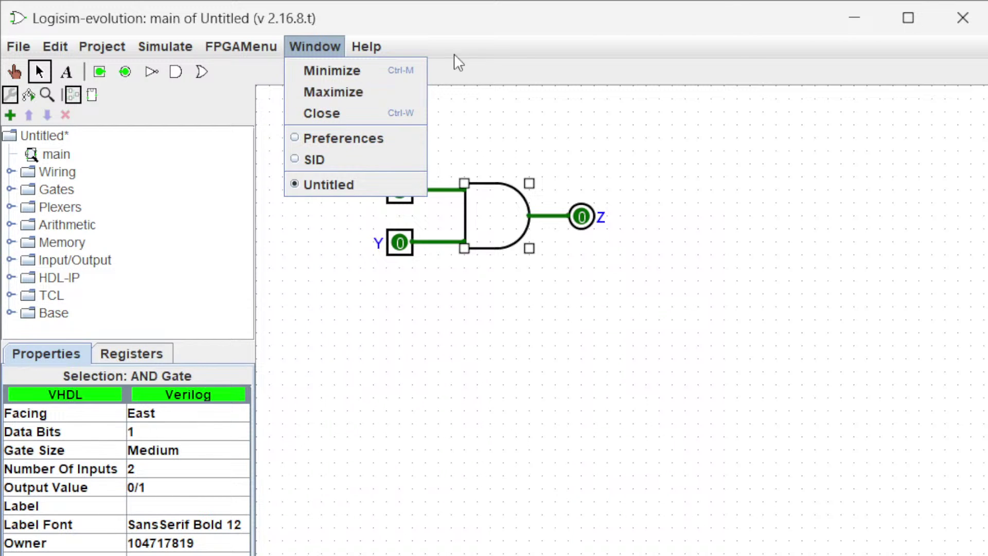
Open the AND gate's quick actions and cancel label edits for X and the gate, changing nothing.
right_click(499, 210)
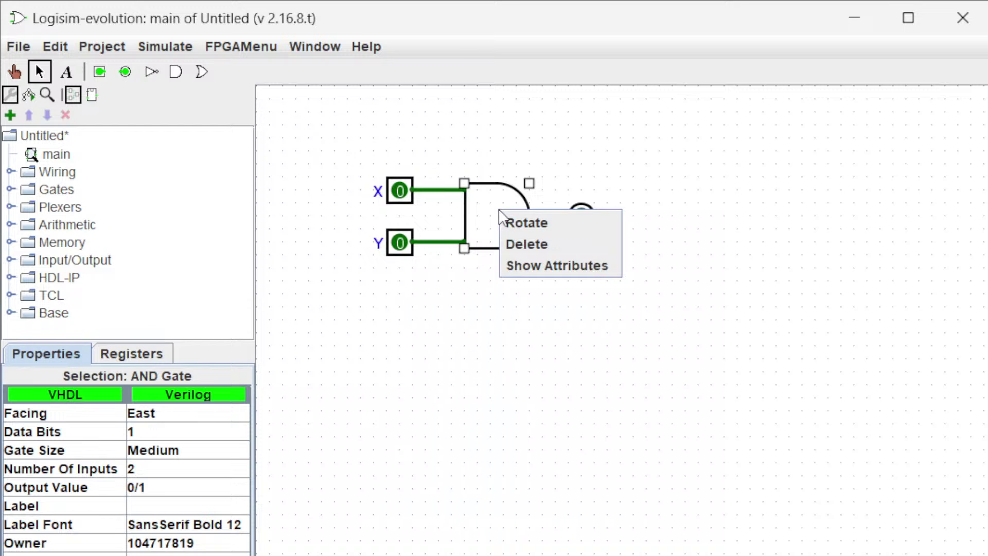
double_click(410, 201)
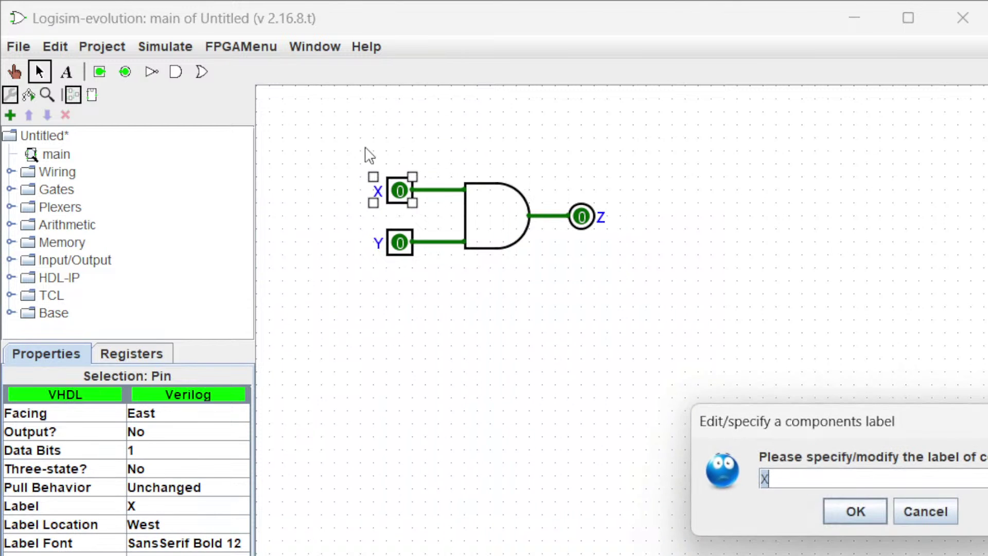
click(921, 521)
right_click(480, 209)
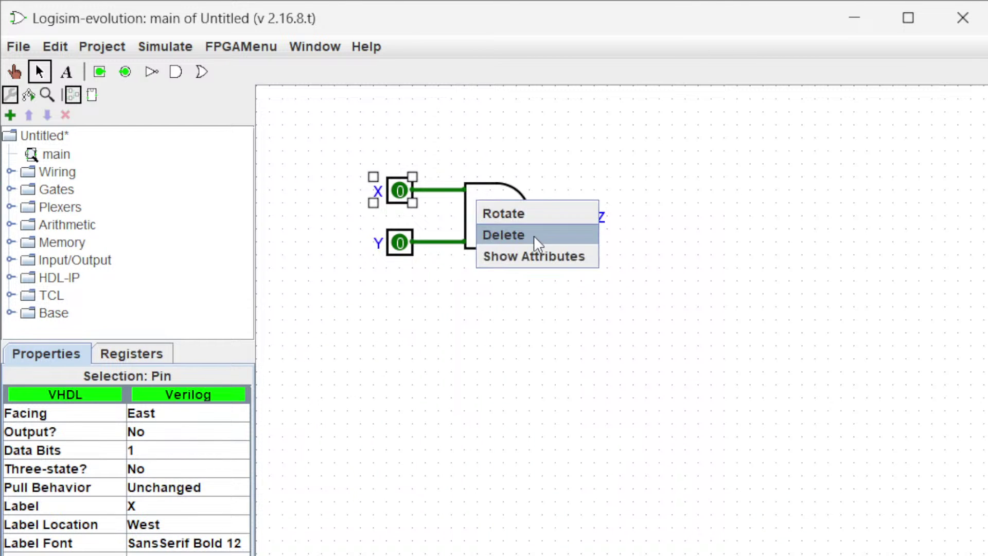
click(545, 256)
click(487, 286)
double_click(497, 240)
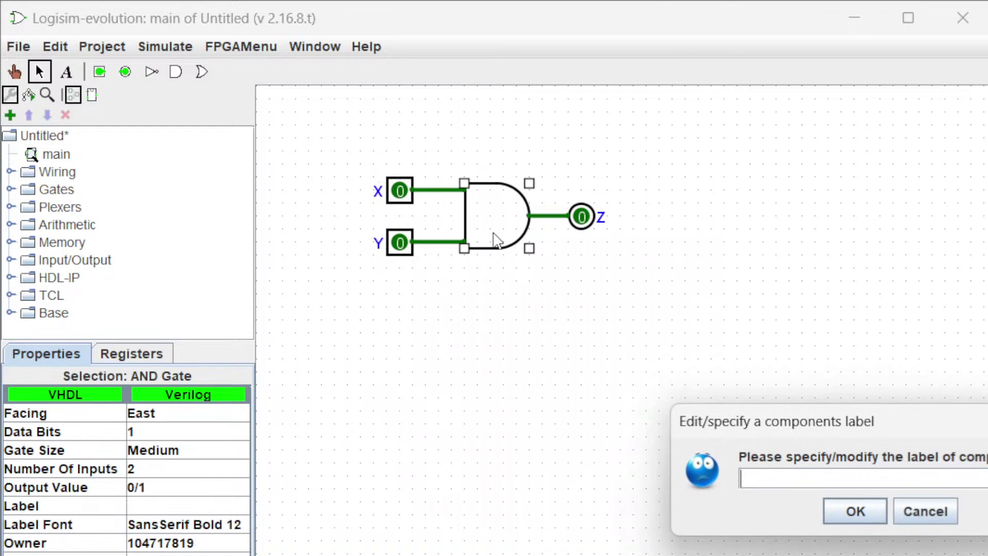
click(941, 516)
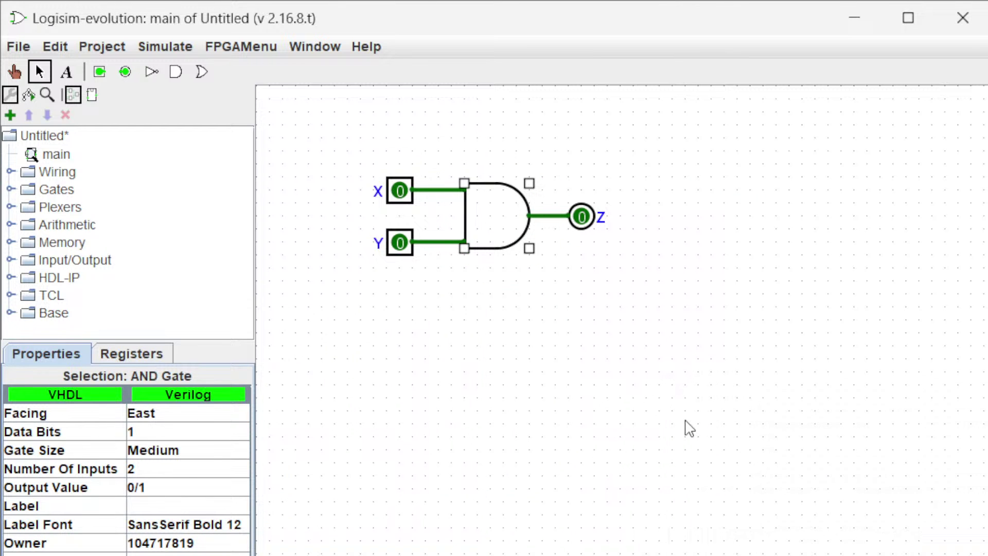
Box-select all four circuit parts and look through the Edit menu.
drag(334, 143, 675, 346)
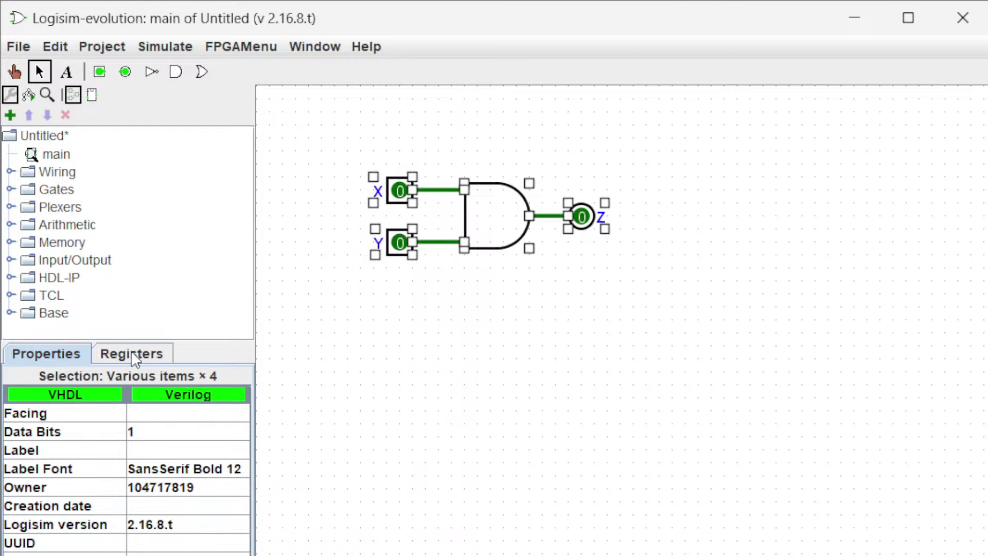
click(64, 44)
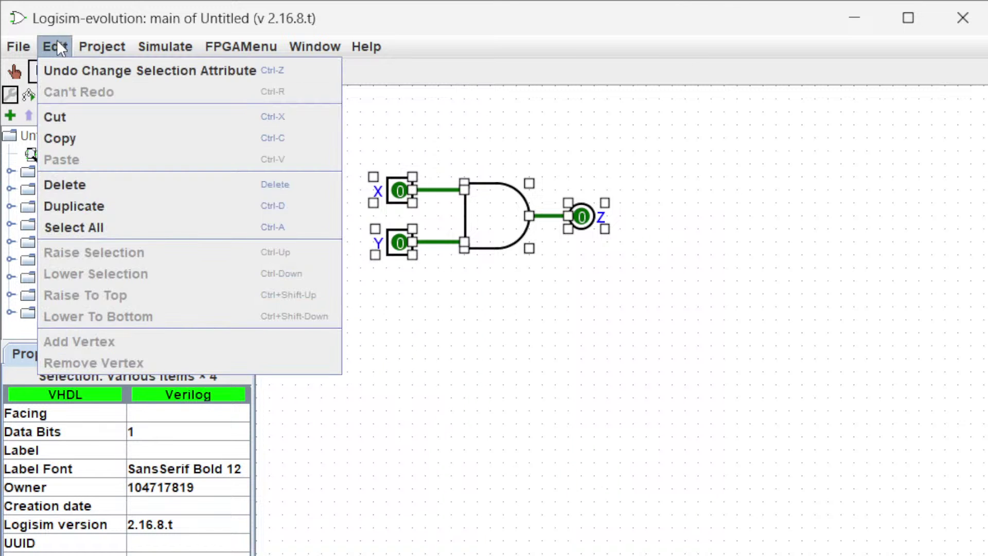
mouse_move(76, 45)
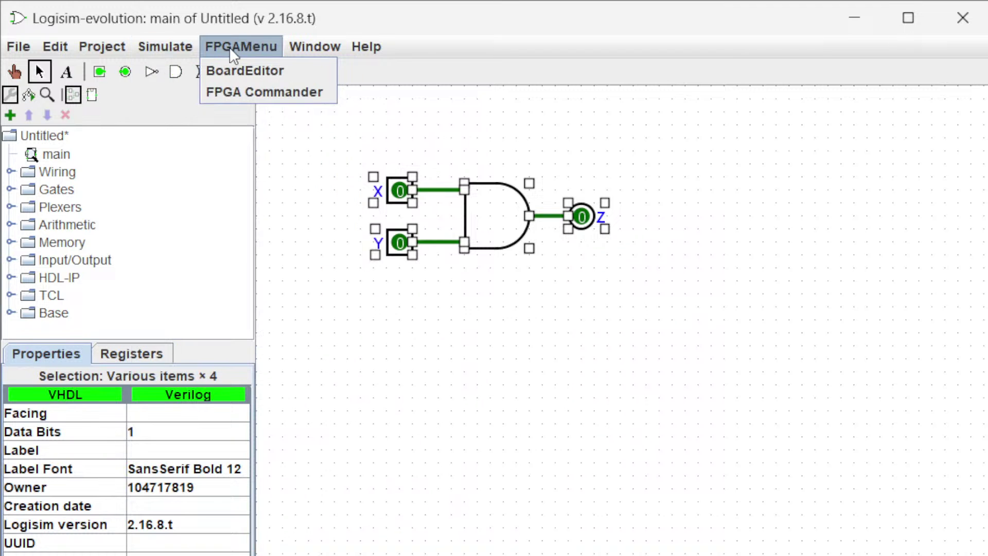
Open Window > Preferences, close it, and clear the canvas selection.
mouse_move(363, 45)
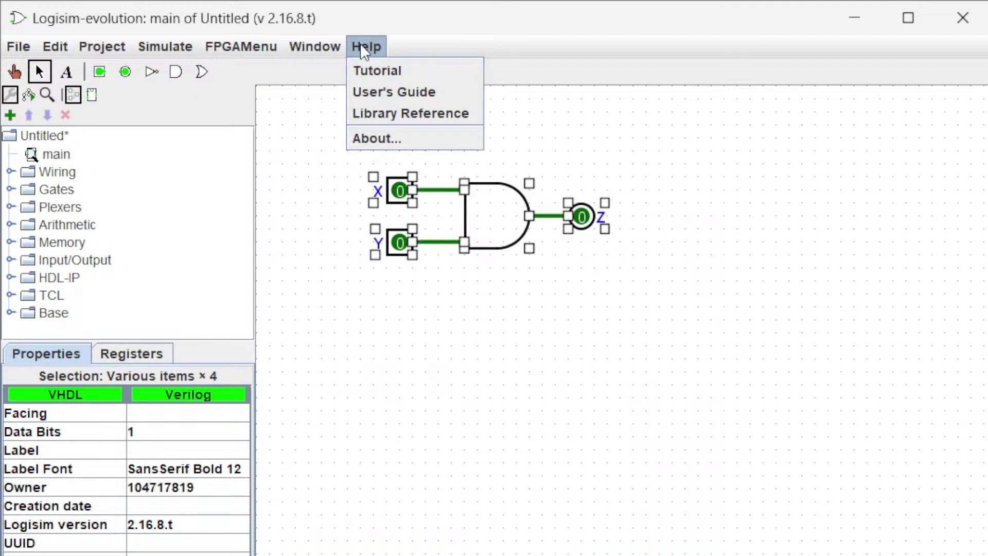
mouse_move(328, 44)
click(344, 138)
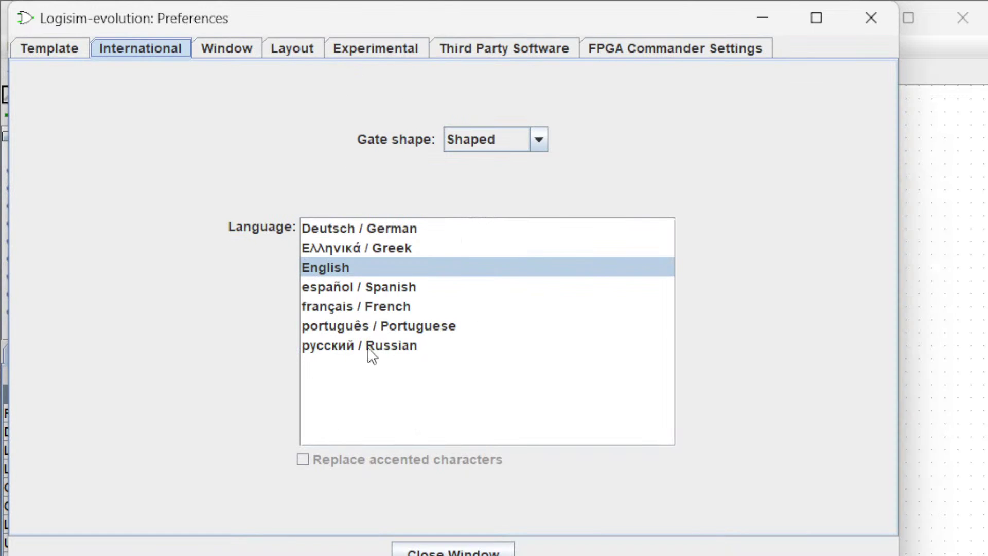
click(871, 18)
click(677, 292)
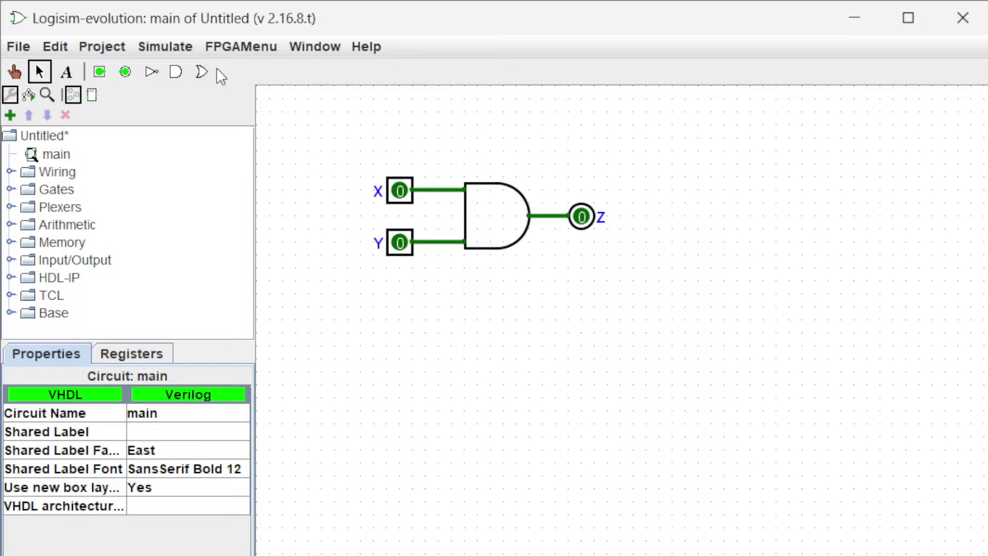
Place an OR gate below the AND gate, wiring X and Y to its inputs.
click(201, 71)
click(542, 331)
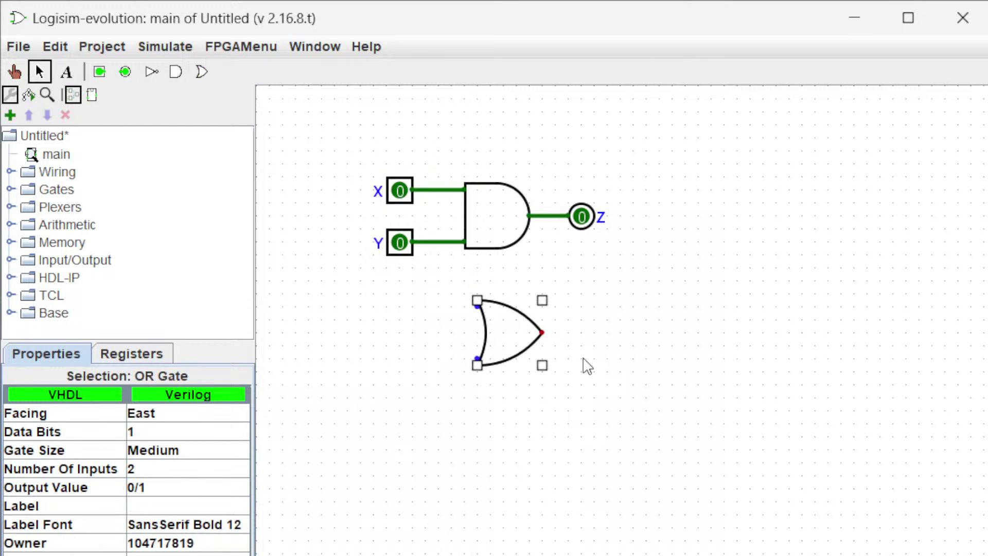
click(587, 367)
drag(438, 190, 477, 307)
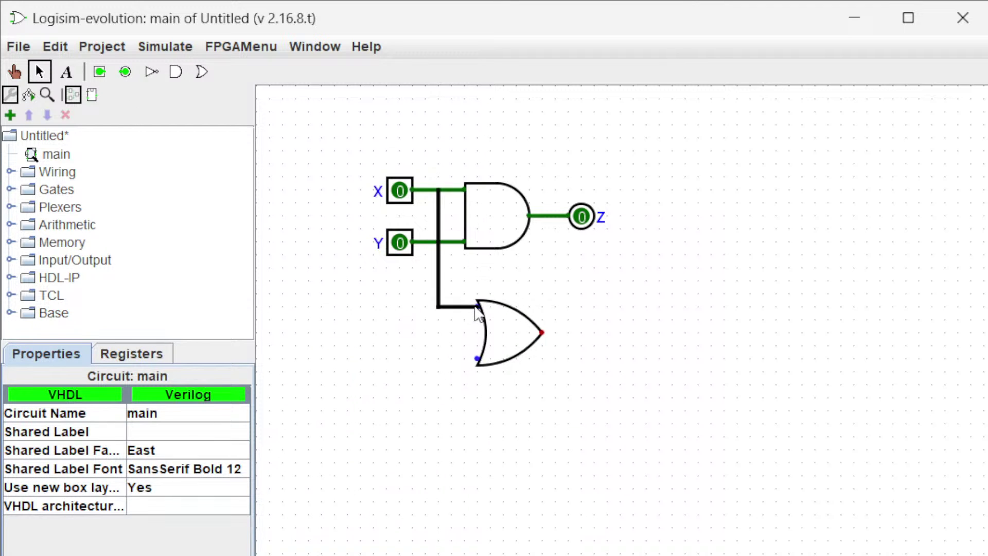
drag(426, 241, 478, 366)
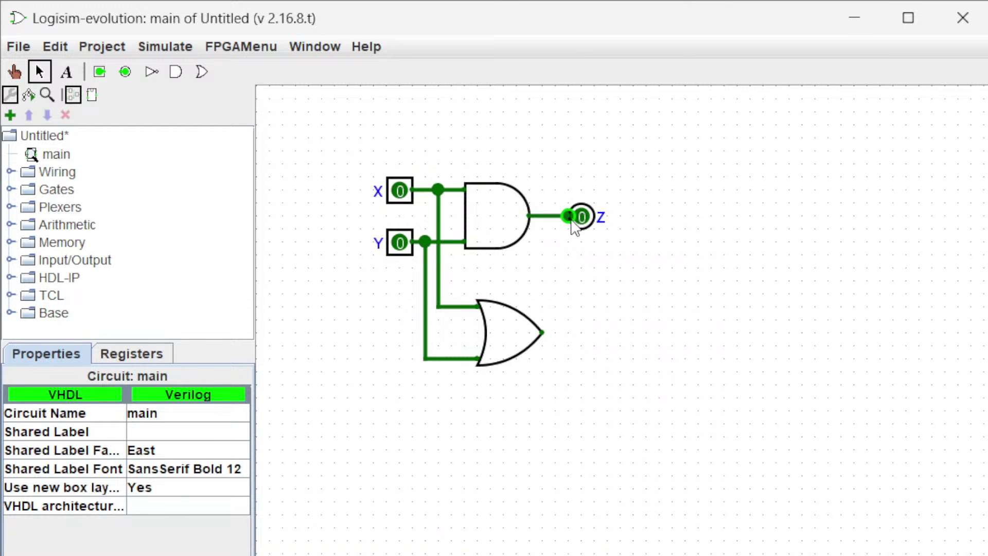
Delete the Z output pin and the wire from the AND gate's output.
click(572, 221)
drag(534, 179, 617, 272)
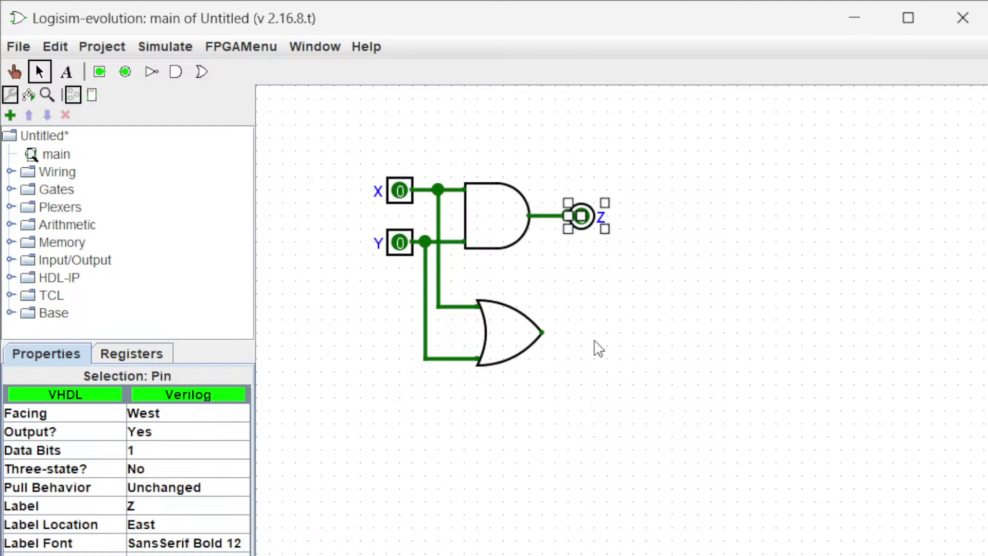
key(Delete)
click(550, 216)
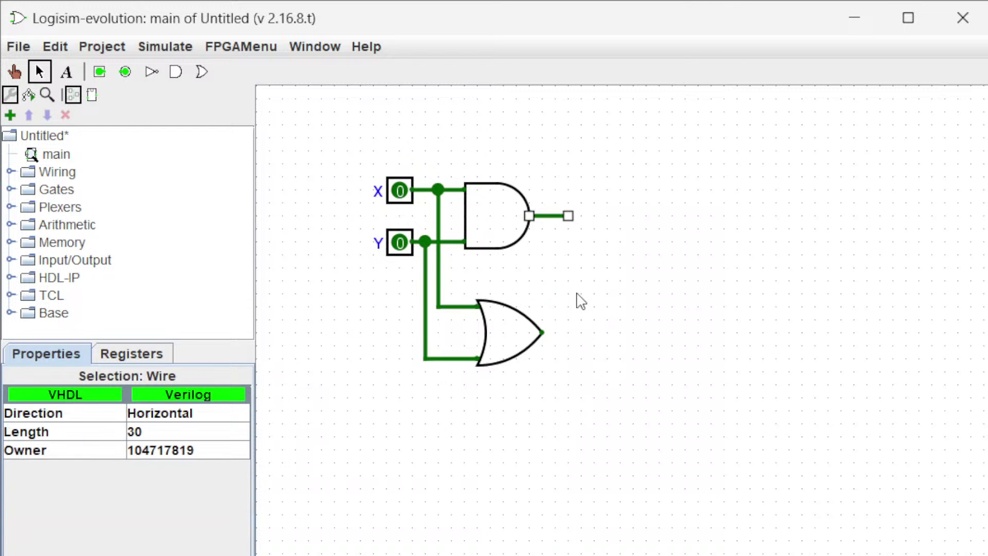
key(Delete)
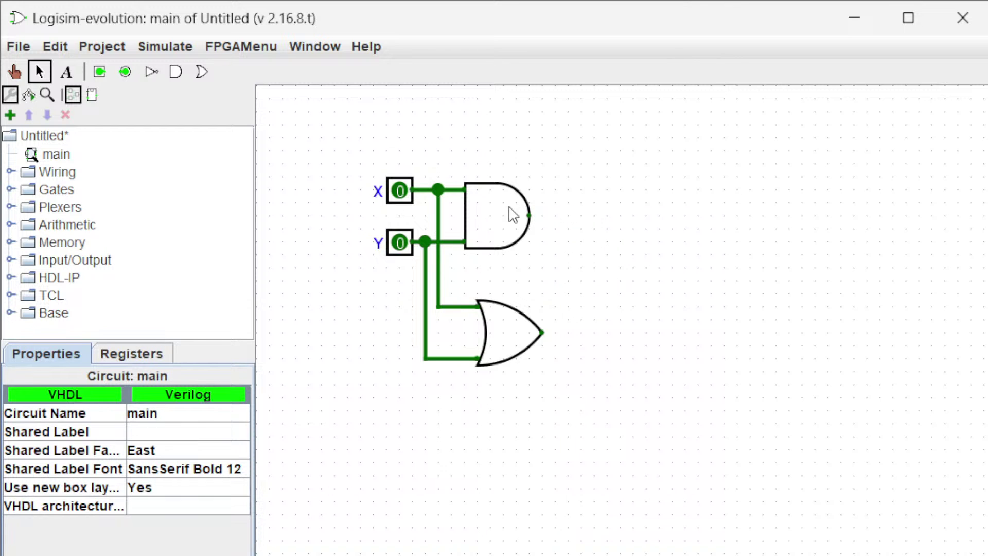
Place a second AND gate fed by the first AND and the OR outputs.
click(175, 72)
click(672, 280)
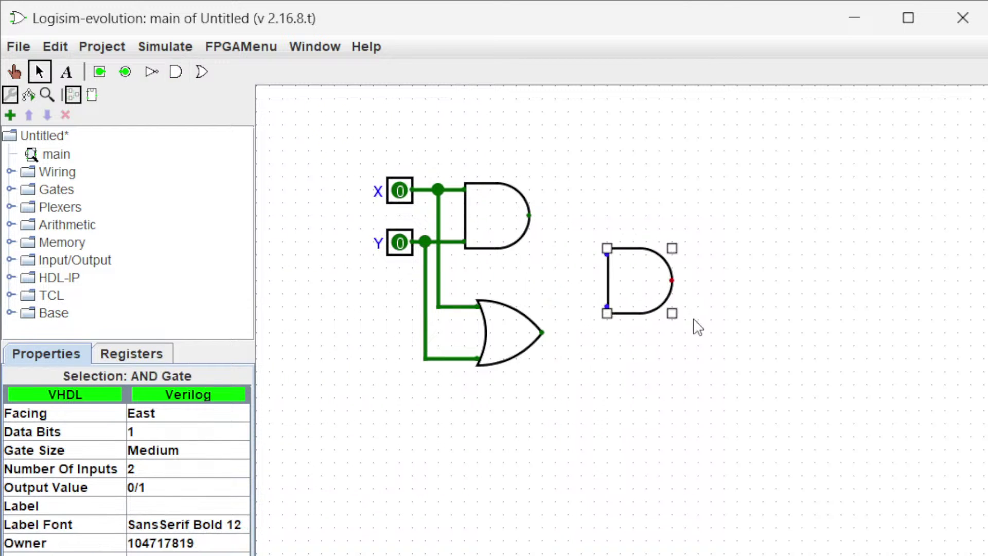
click(696, 326)
drag(649, 282, 662, 268)
click(549, 217)
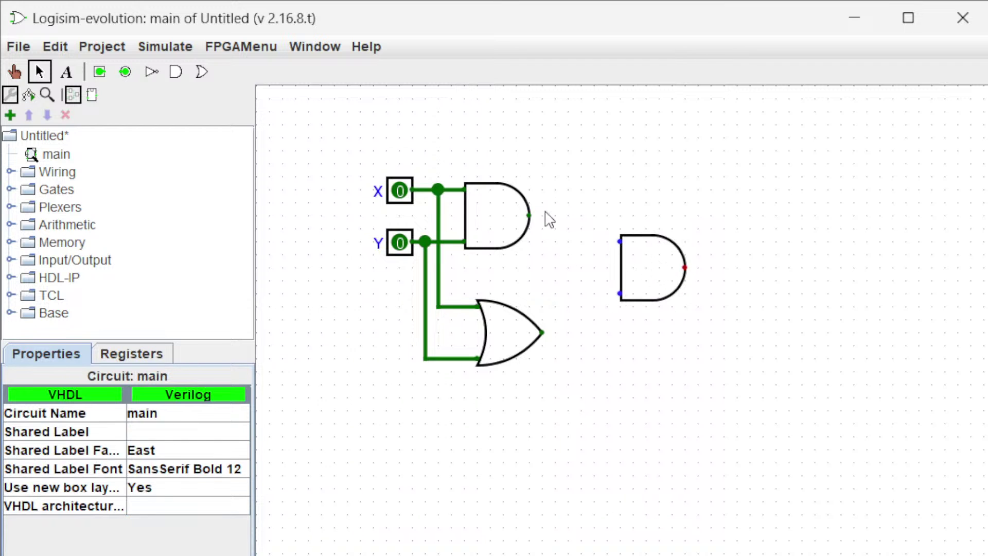
mouse_move(530, 215)
mouse_down()
mouse_move(574, 227)
mouse_move(591, 250)
mouse_move(621, 240)
mouse_up()
mouse_move(543, 333)
mouse_down()
mouse_move(578, 307)
mouse_move(616, 306)
mouse_move(620, 294)
mouse_up()
drag(686, 268, 700, 268)
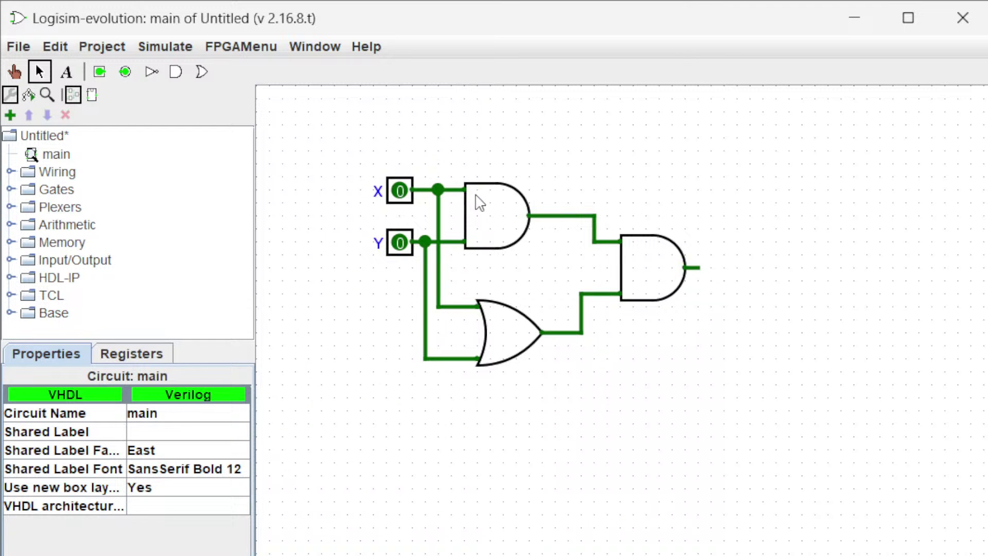
Attach a NOT gate to the new AND gate's output with a wire leading right.
click(151, 73)
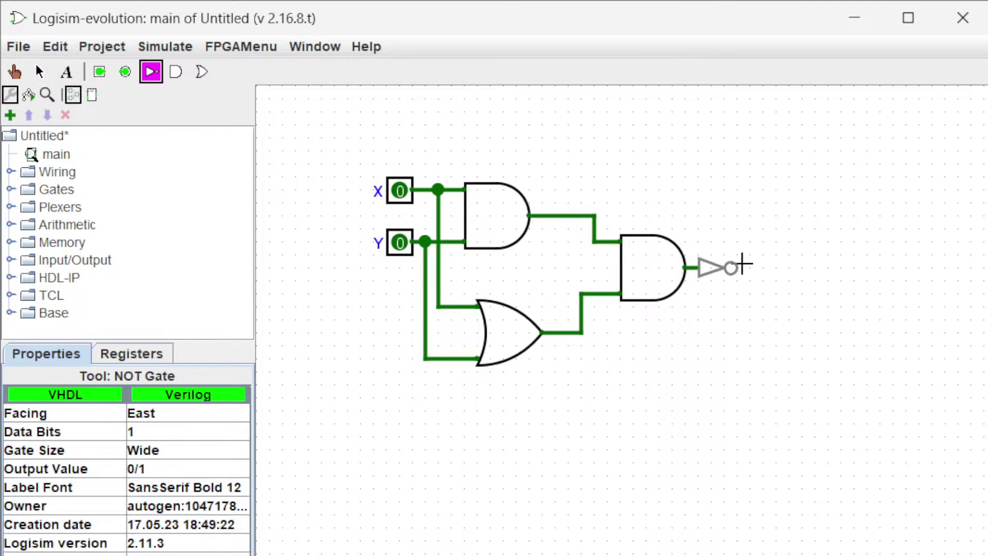
click(741, 269)
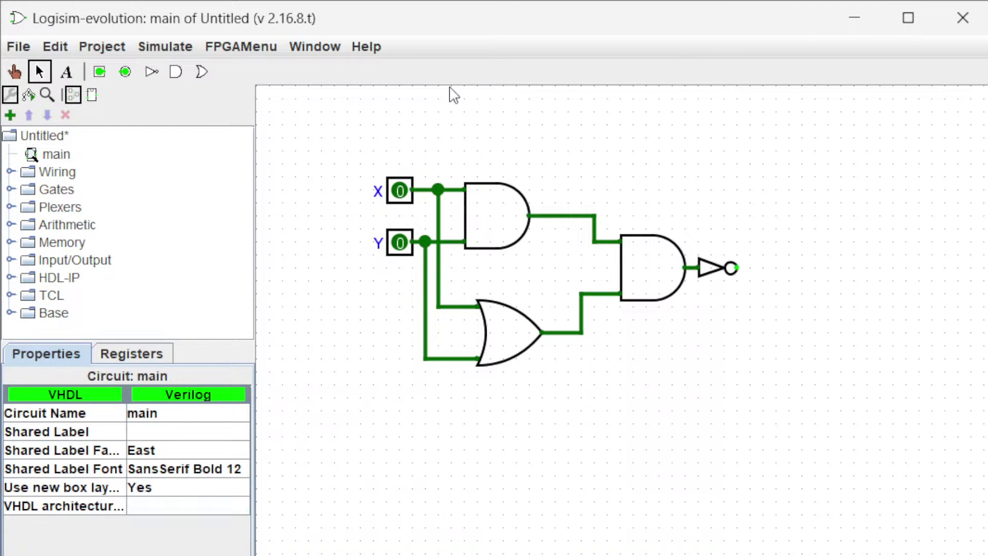
click(10, 189)
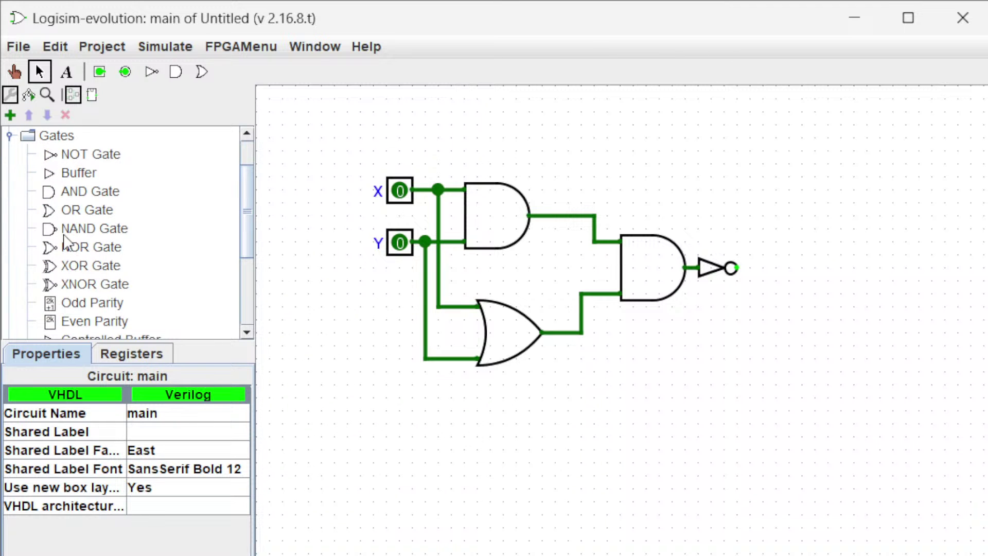
click(741, 275)
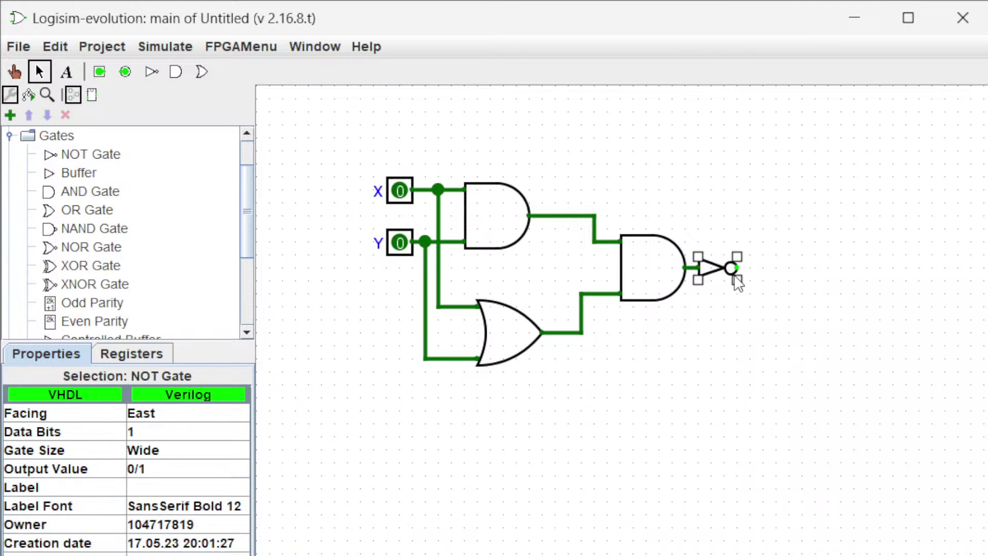
click(755, 289)
drag(736, 267, 777, 267)
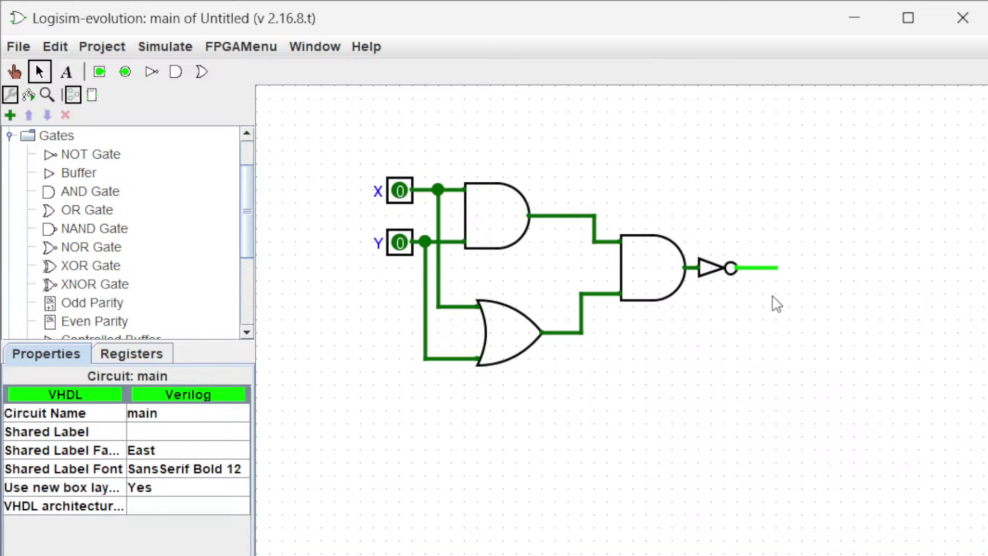
Place an output pin at the end of the NOT gate's wire.
click(126, 72)
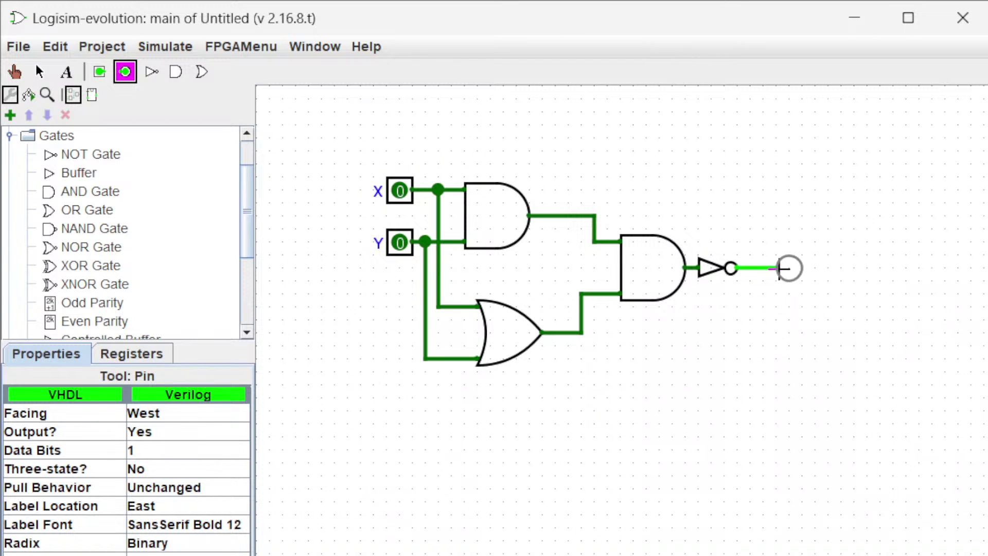
click(781, 269)
click(780, 288)
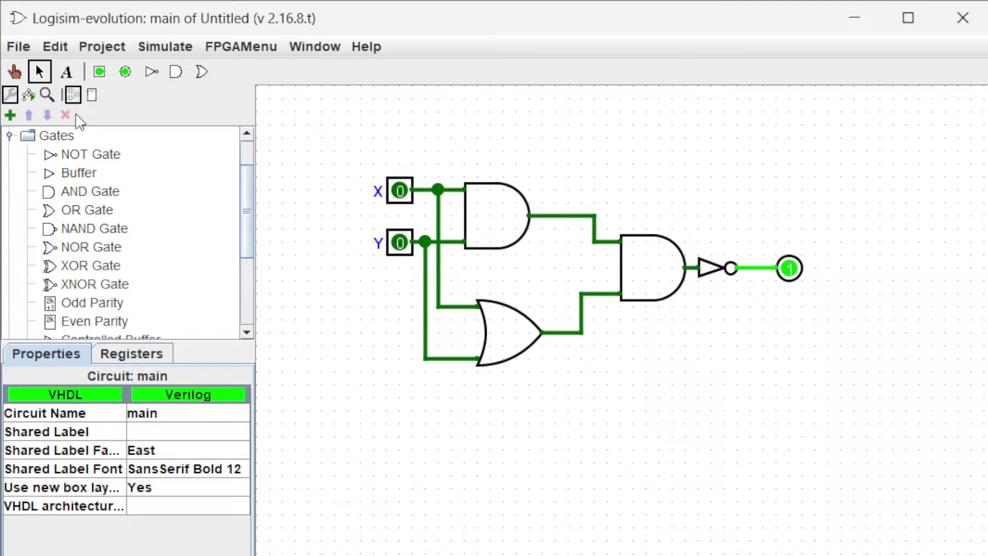
Toggle X and Y through each combination; the output drops to 0 only with both at 1.
click(400, 191)
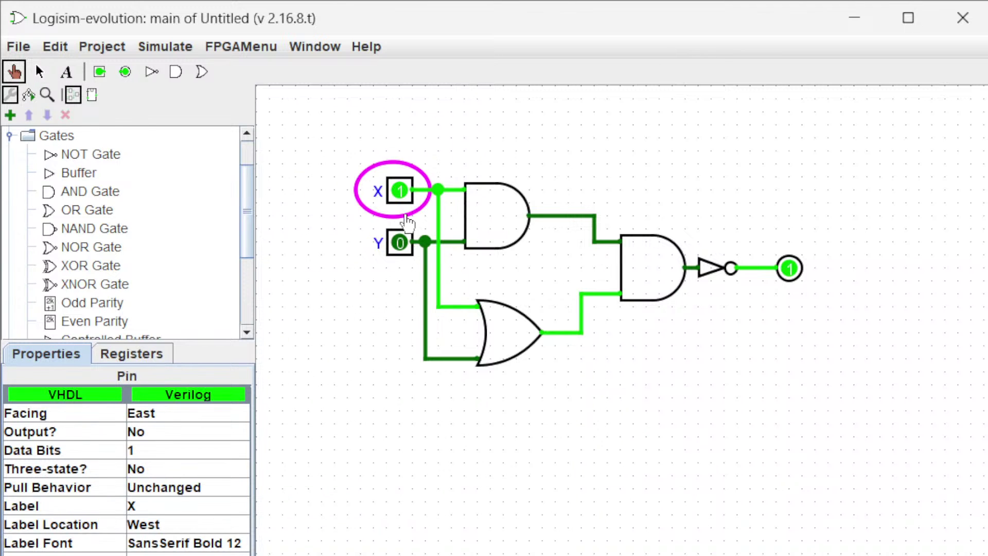
click(400, 242)
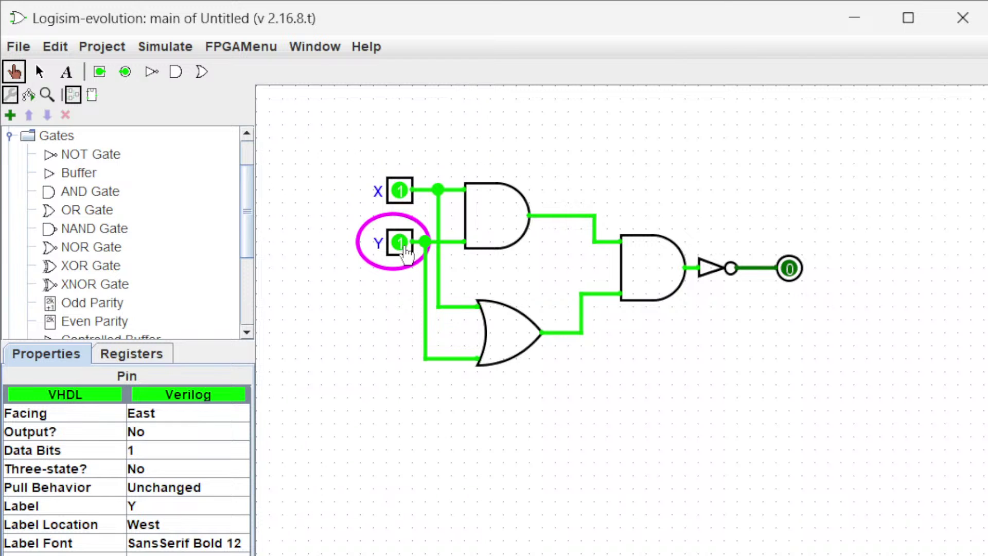
click(401, 244)
click(400, 191)
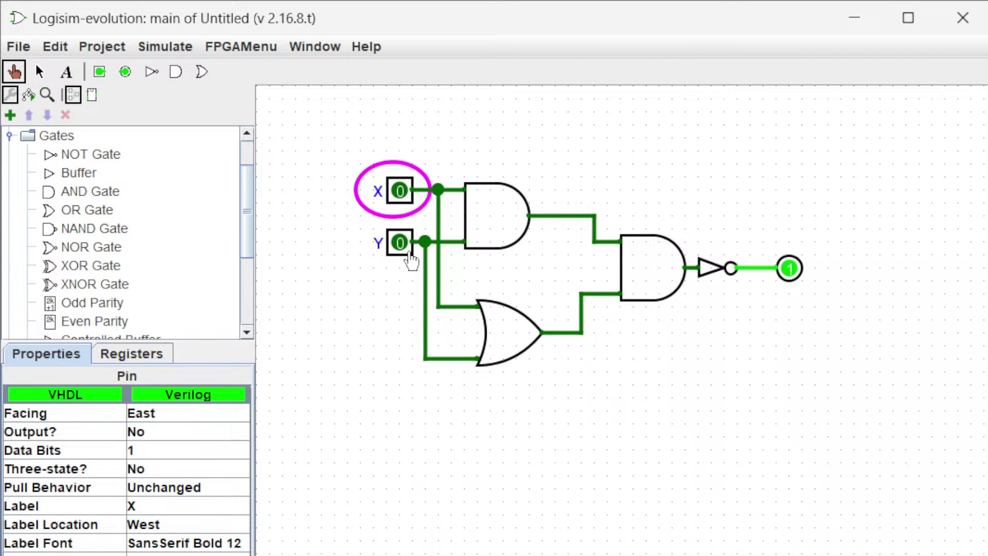
click(401, 244)
click(401, 243)
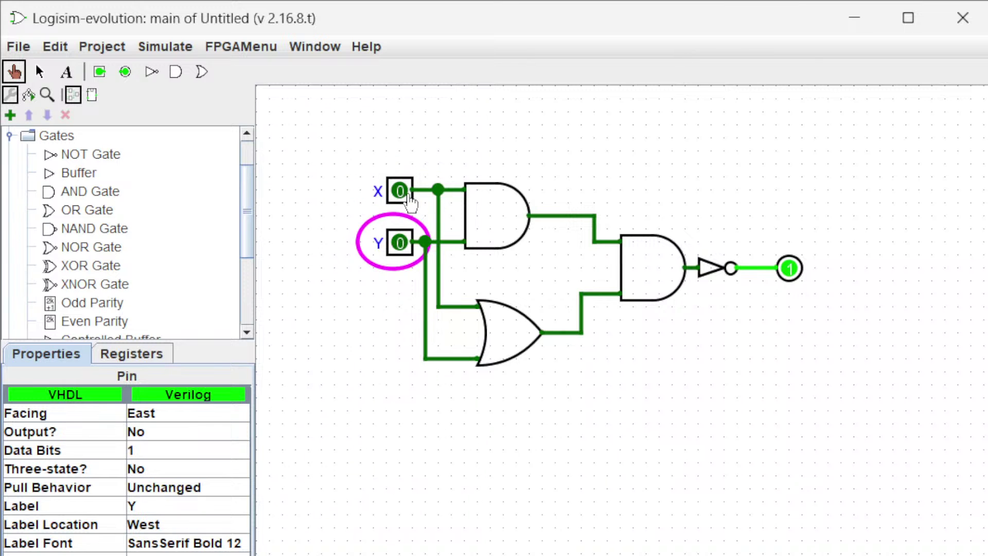
click(400, 191)
click(400, 191)
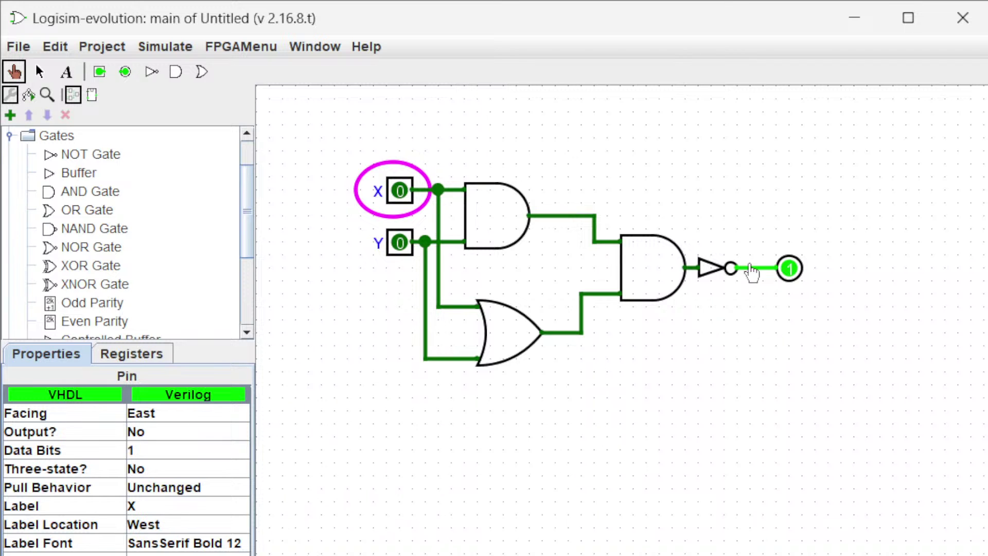
Repeat the X and Y combinations to recheck, ending with both inputs 0 and output 1.
click(406, 195)
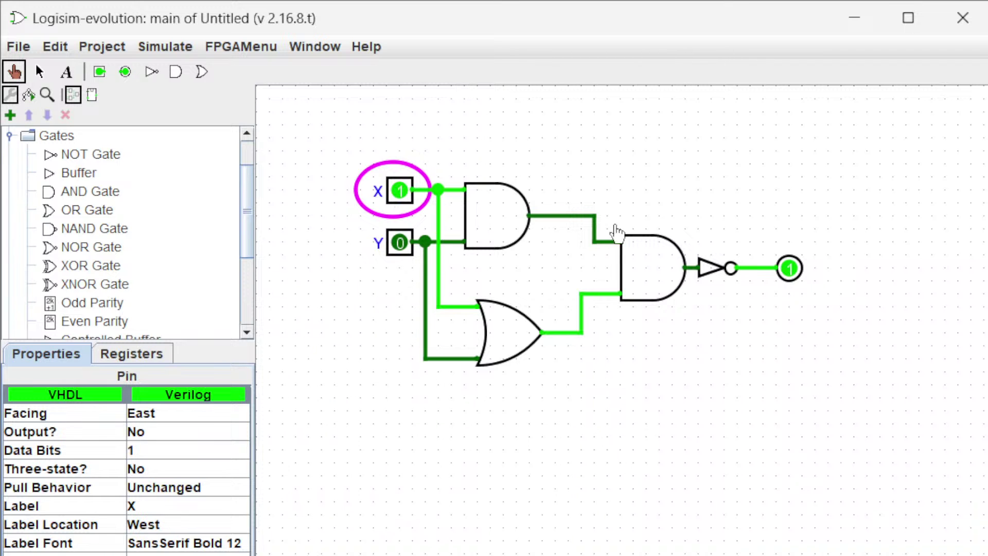
click(402, 243)
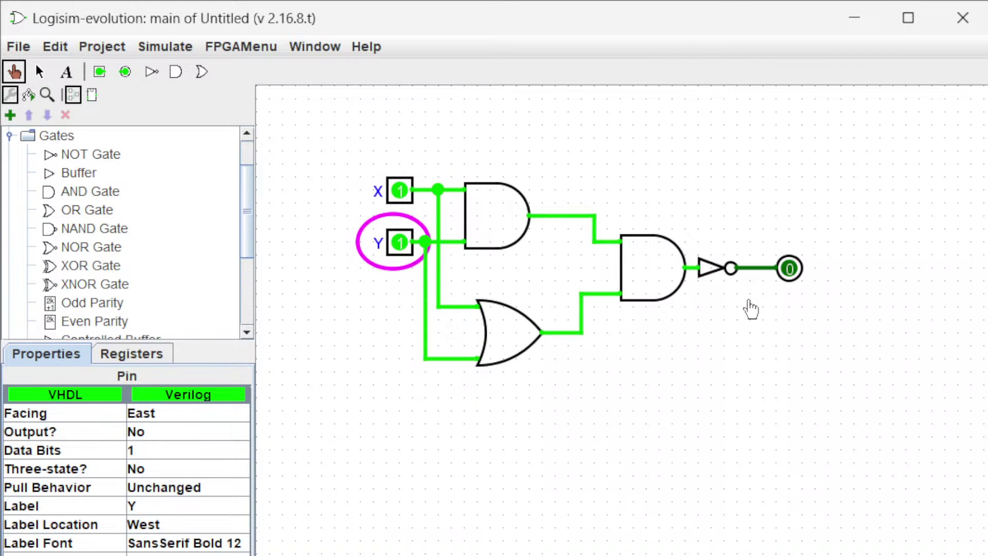
click(400, 244)
click(398, 194)
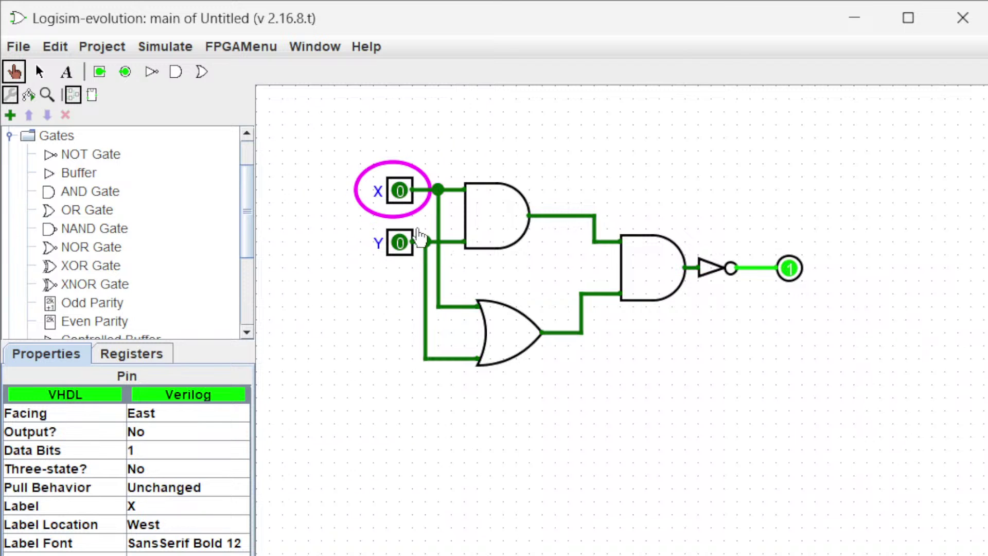
click(401, 244)
click(400, 244)
click(400, 192)
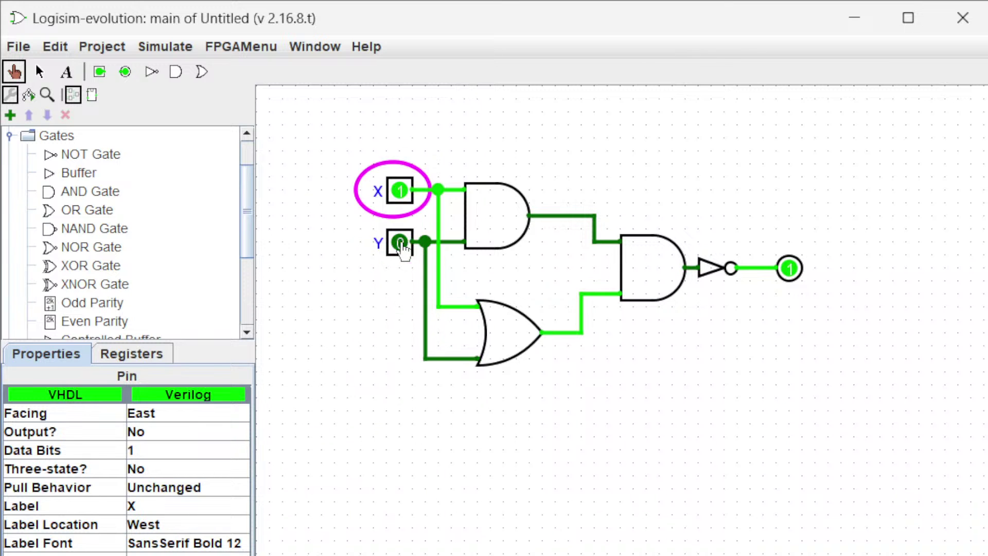
click(401, 243)
click(399, 192)
click(400, 243)
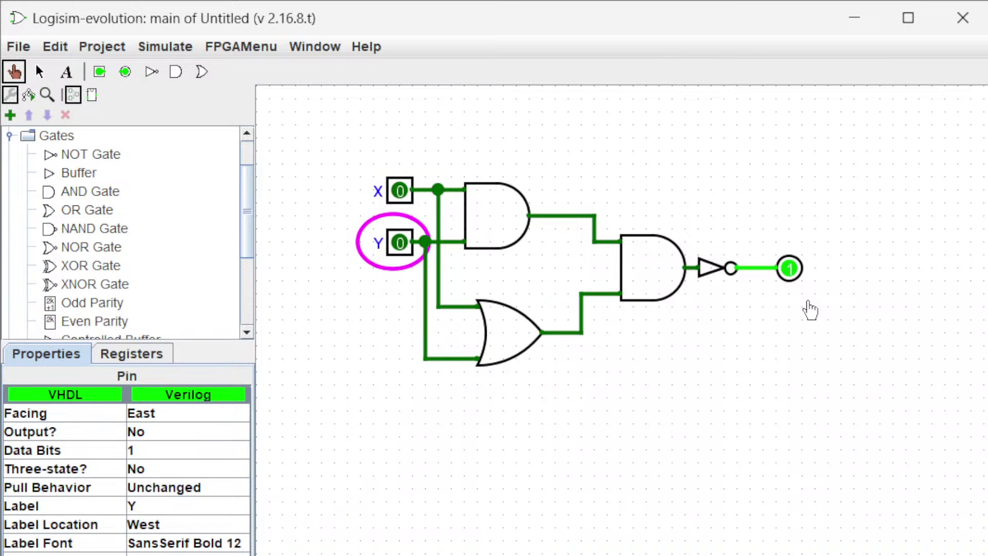
click(399, 244)
click(398, 194)
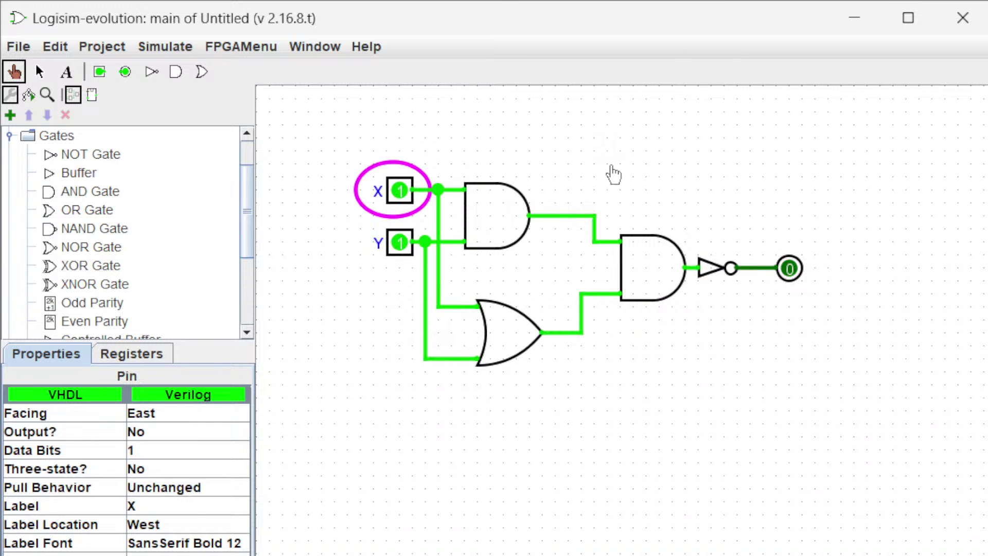
click(400, 243)
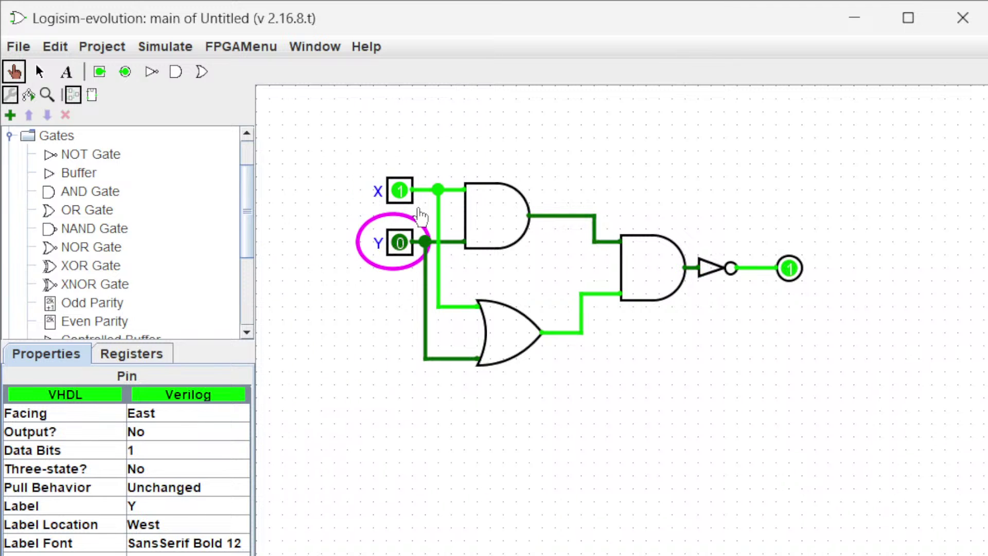
click(399, 193)
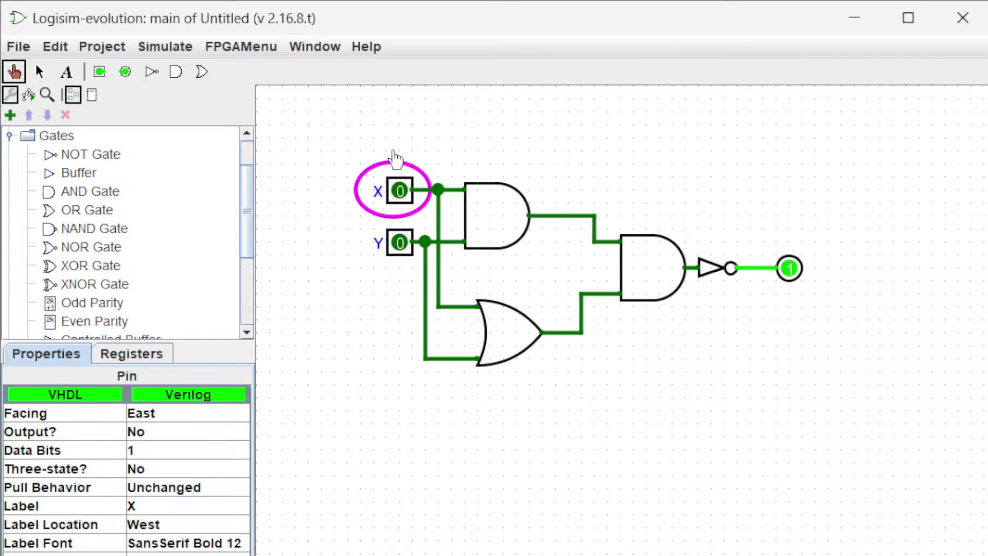
click(314, 47)
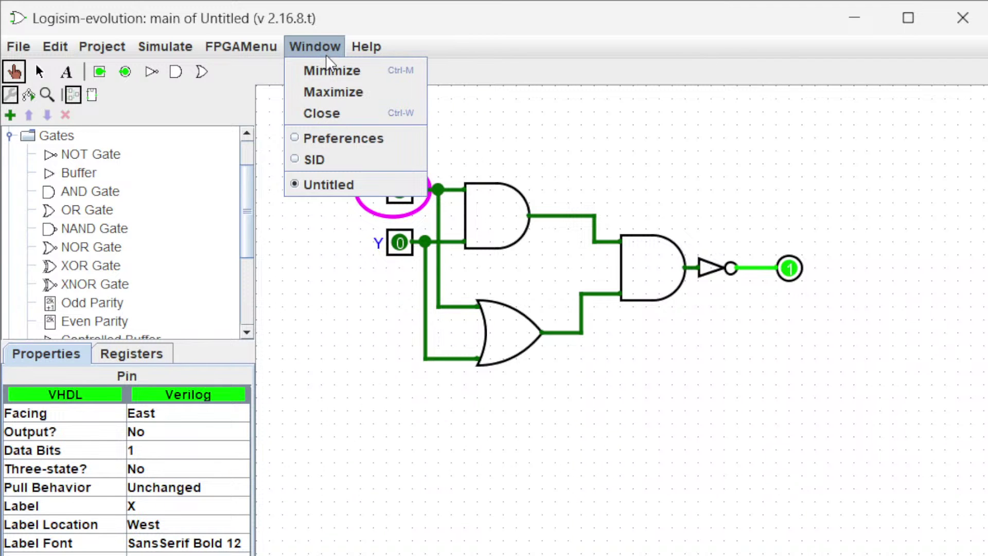
click(384, 151)
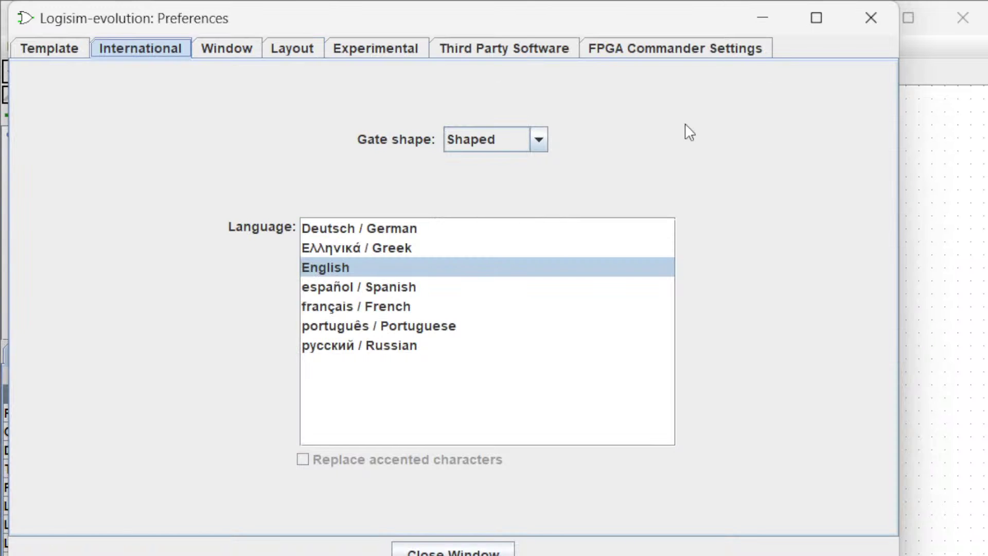
click(255, 48)
click(303, 46)
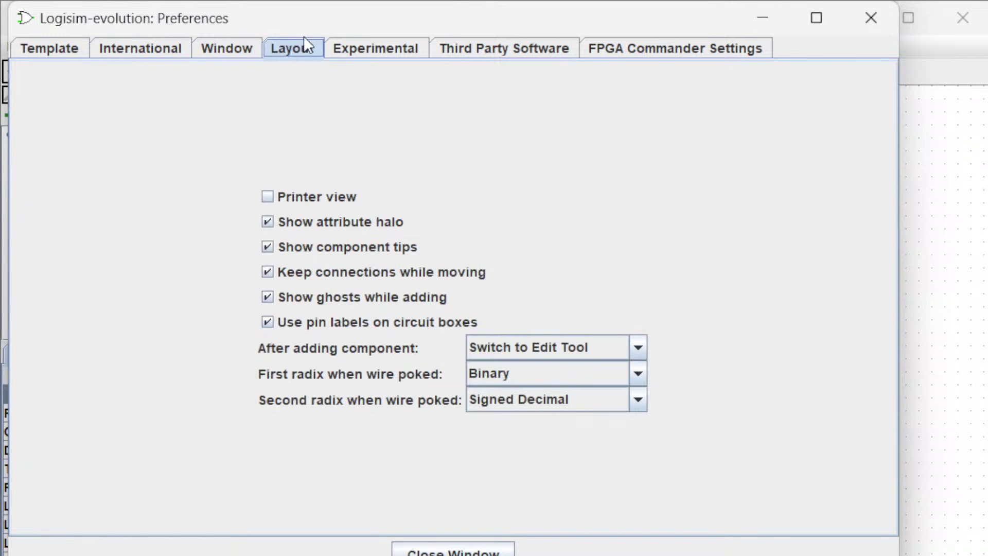
click(378, 50)
click(871, 17)
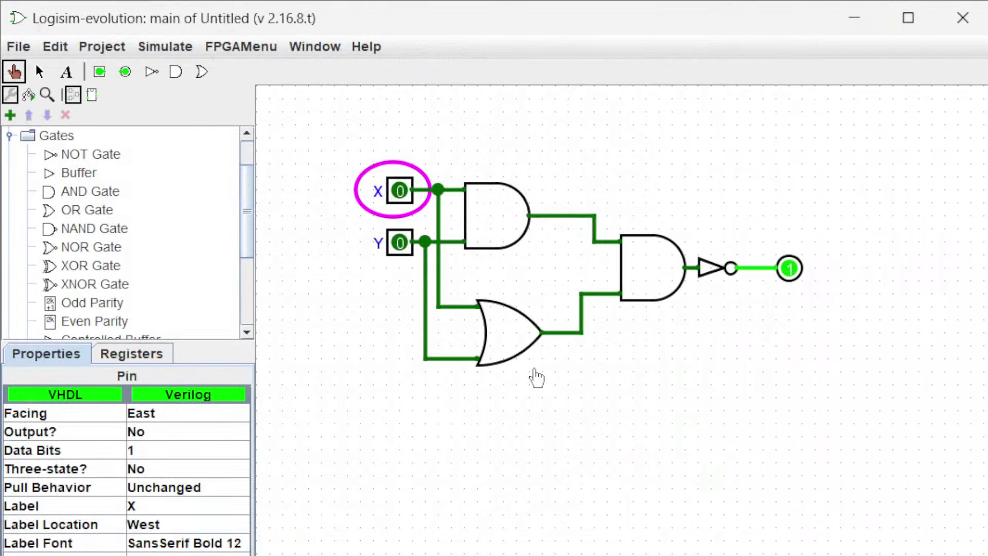